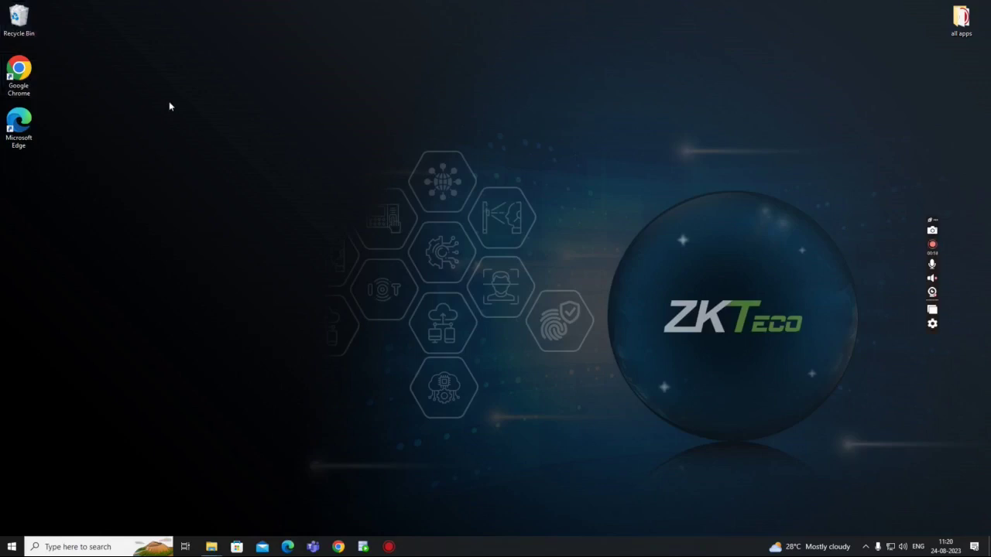
{"action": "double_click", "coordinate": [31, 72]}
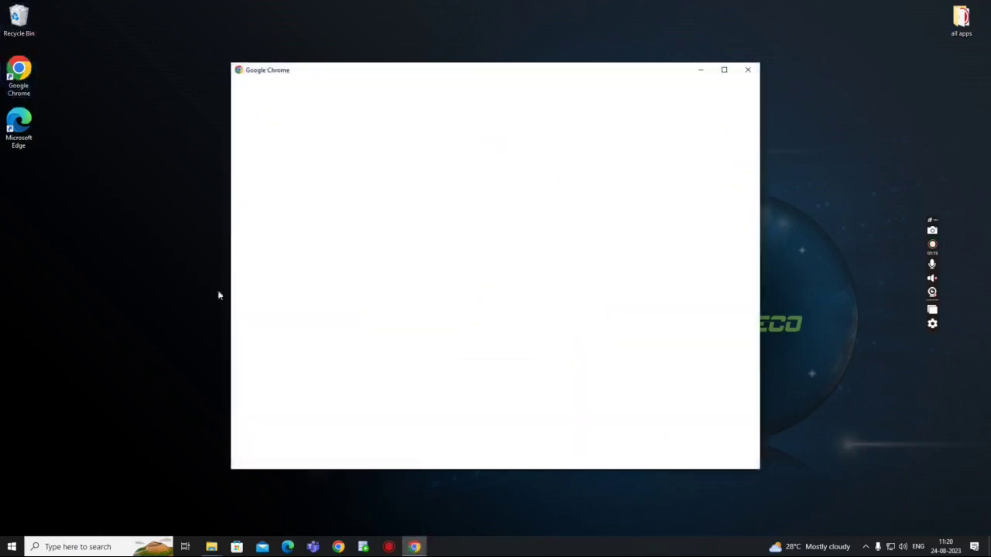
{"action": "left_click", "coordinate": [482, 316]}
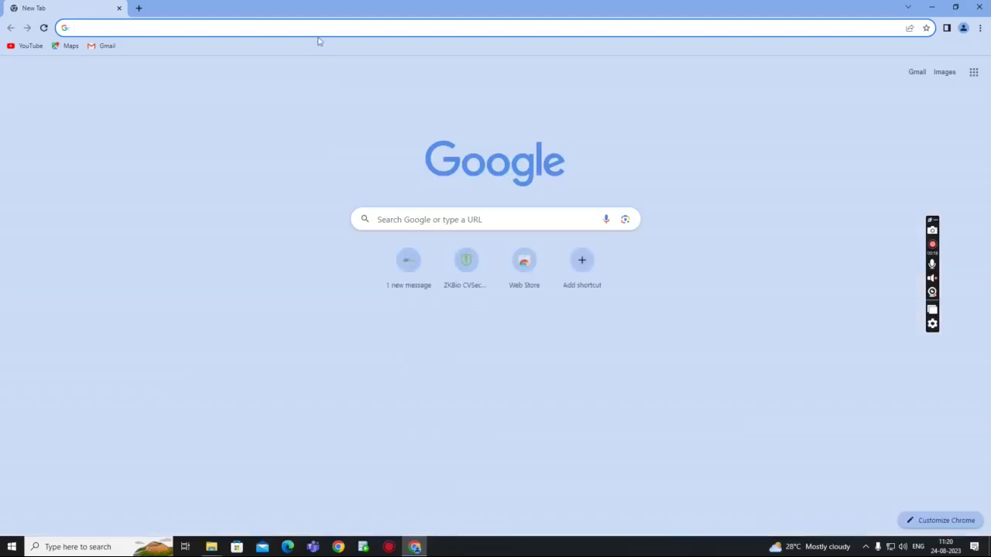
{"action": "left_click", "coordinate": [318, 27]}
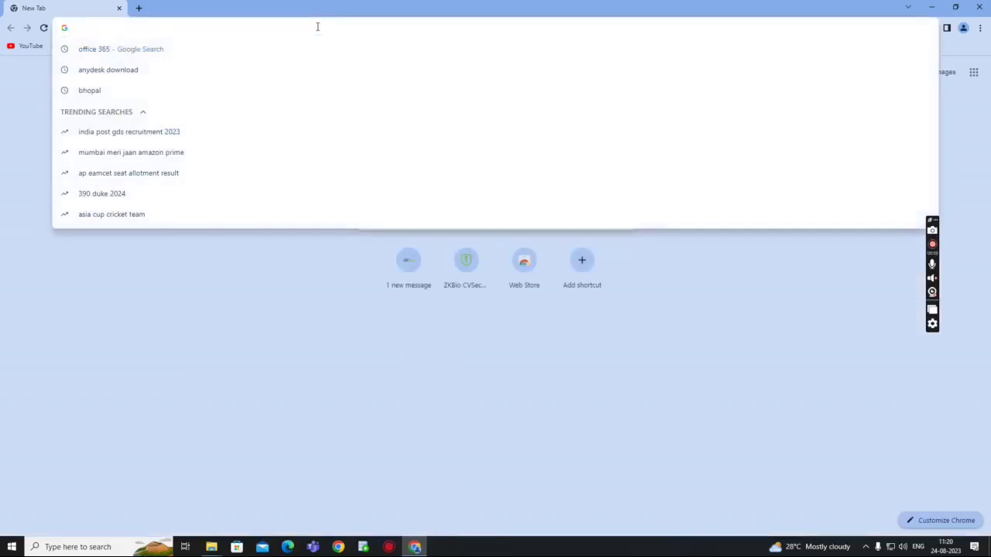
{"action": "type", "text": "www.zkteco.in"}
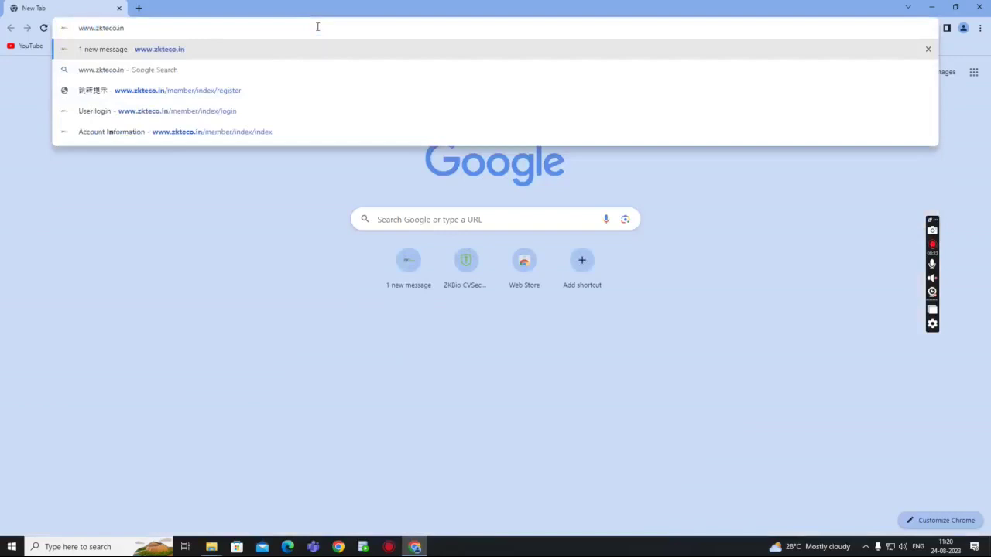
{"action": "key", "text": "Return"}
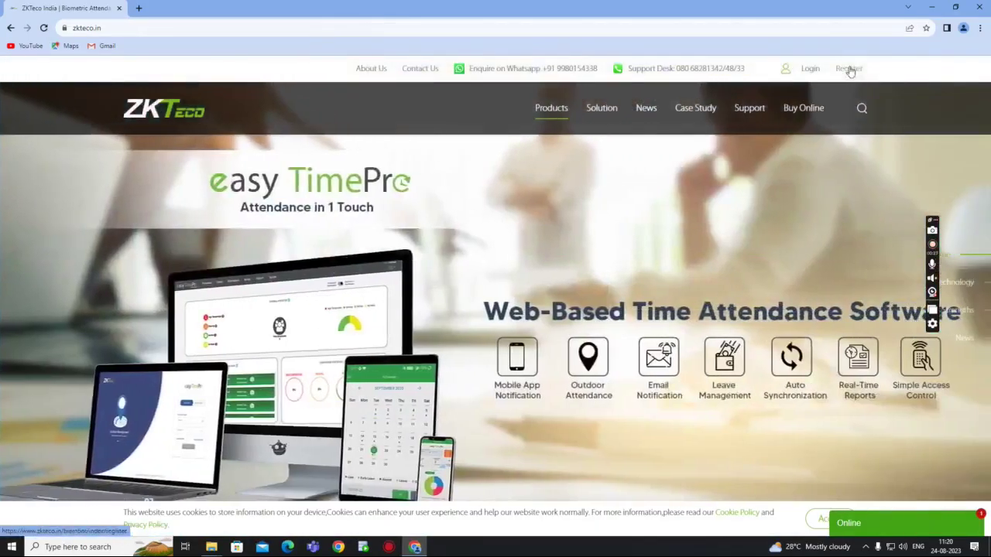
- Open the member Register form and tick the terms-of-use agreement checkbox
{"action": "left_click", "coordinate": [849, 70]}
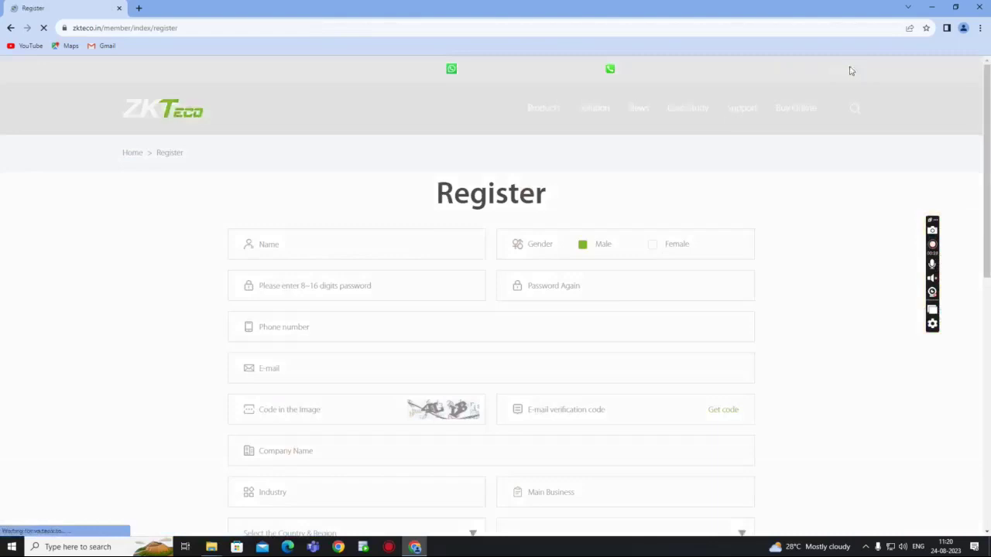
{"action": "scroll", "coordinate": [472, 228], "scroll_direction": "down", "scroll_amount": 1}
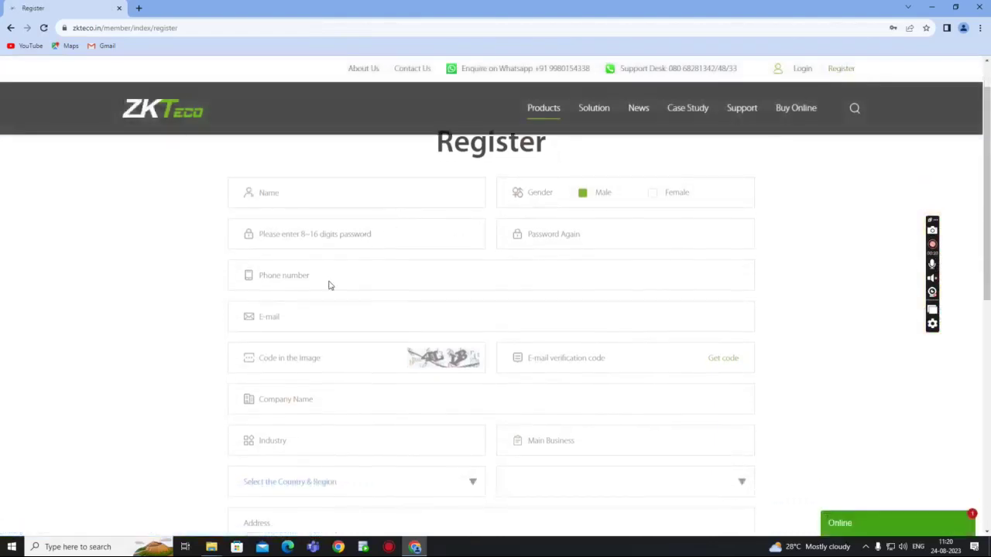
{"action": "scroll", "coordinate": [317, 323], "scroll_direction": "down", "scroll_amount": 1}
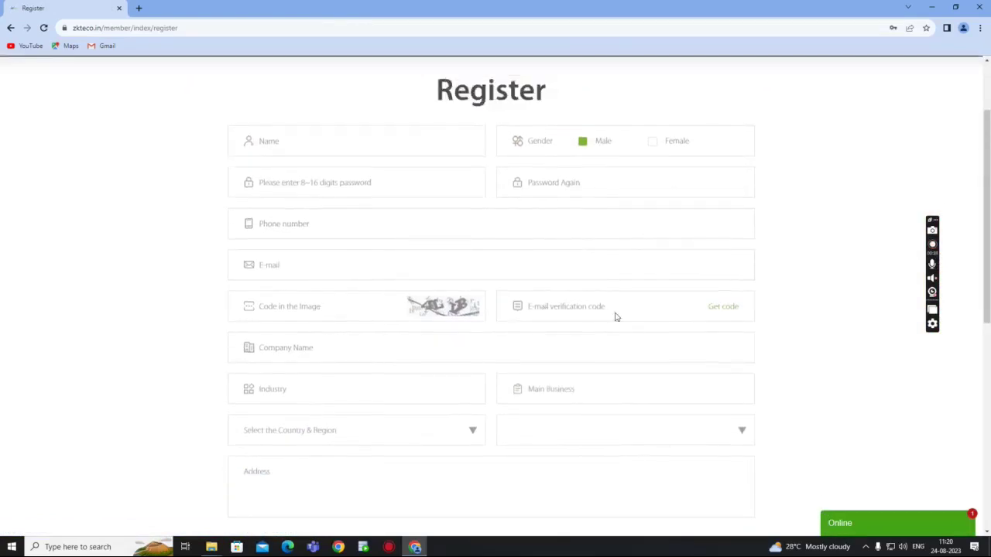
{"action": "scroll", "coordinate": [615, 316], "scroll_direction": "down", "scroll_amount": 2}
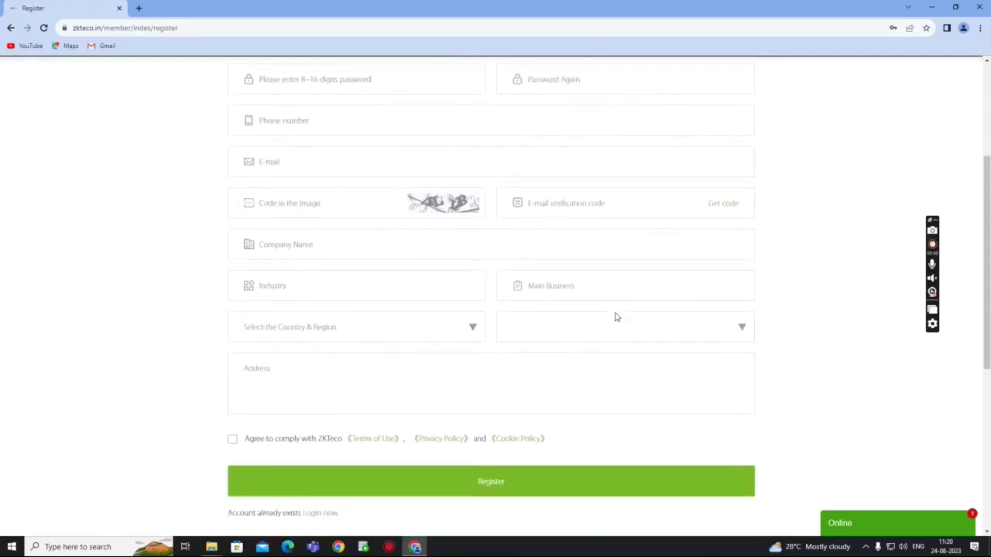
{"action": "left_click", "coordinate": [232, 440]}
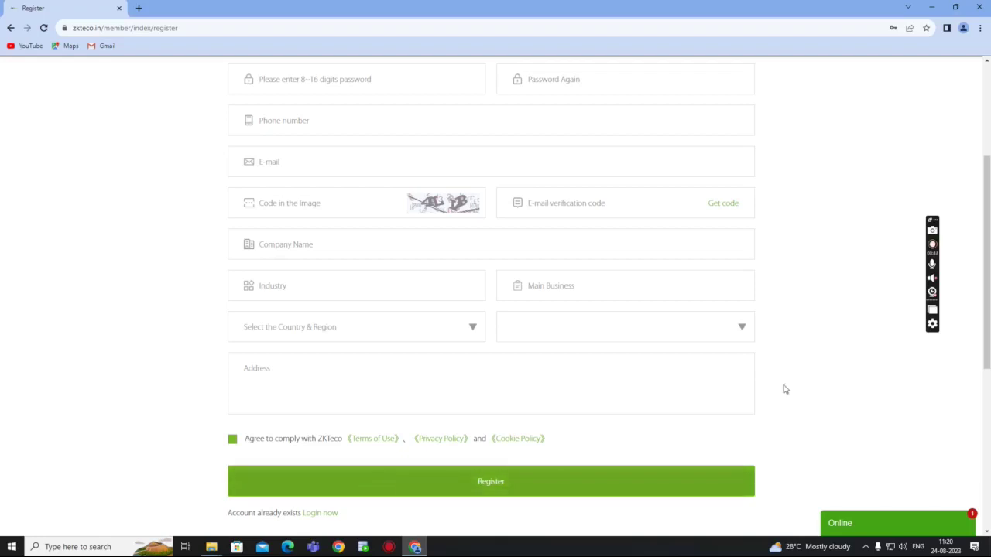
{"action": "scroll", "coordinate": [770, 345], "scroll_direction": "up", "scroll_amount": 1}
{"action": "scroll", "coordinate": [770, 344], "scroll_direction": "up", "scroll_amount": 3}
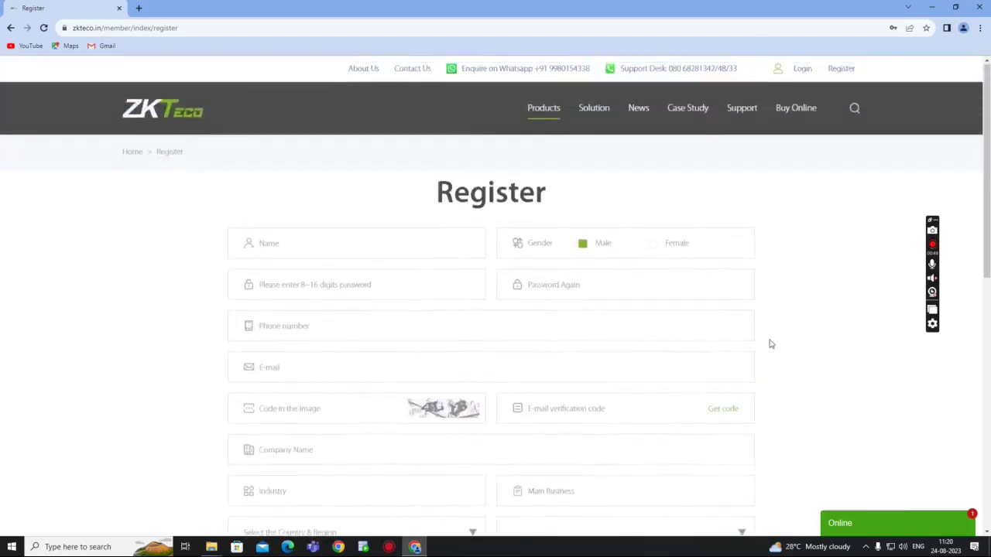
- Log into the ZKTeco member account after agreeing to the terms
{"action": "left_click", "coordinate": [805, 71]}
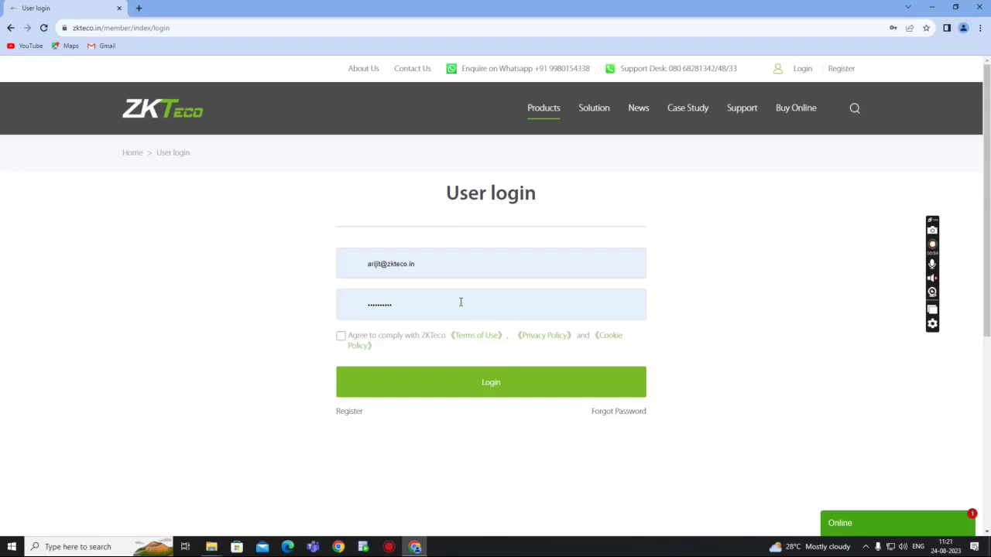
{"action": "left_click", "coordinate": [341, 336]}
{"action": "left_click", "coordinate": [505, 388]}
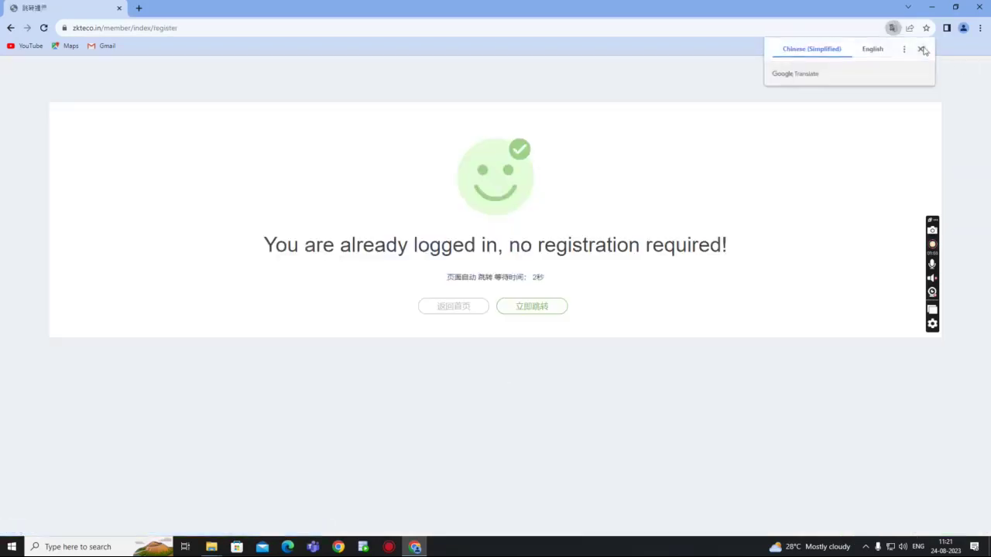
- Dismiss the translation offer and search the site for zktime.net
{"action": "left_click", "coordinate": [921, 50]}
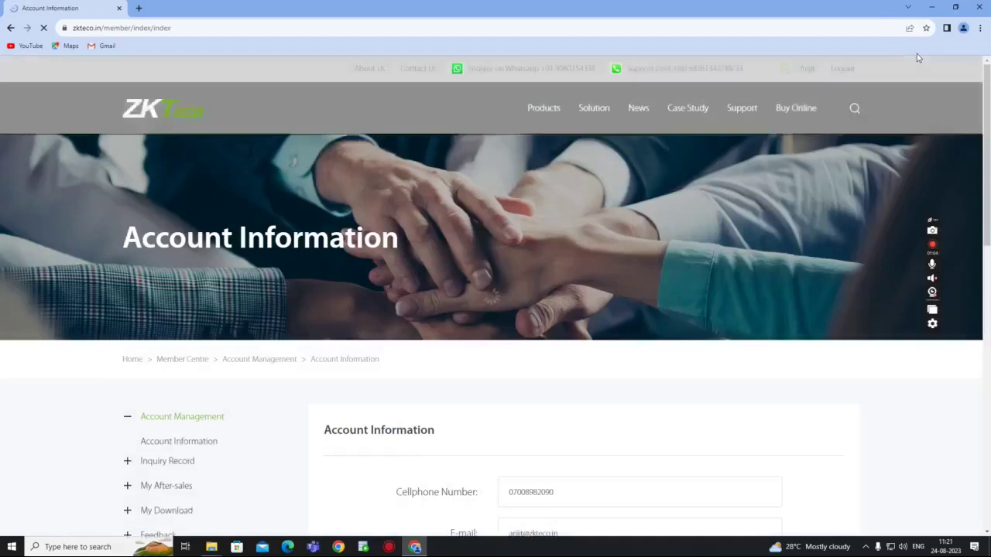
{"action": "left_click", "coordinate": [853, 109]}
{"action": "left_click", "coordinate": [772, 152]}
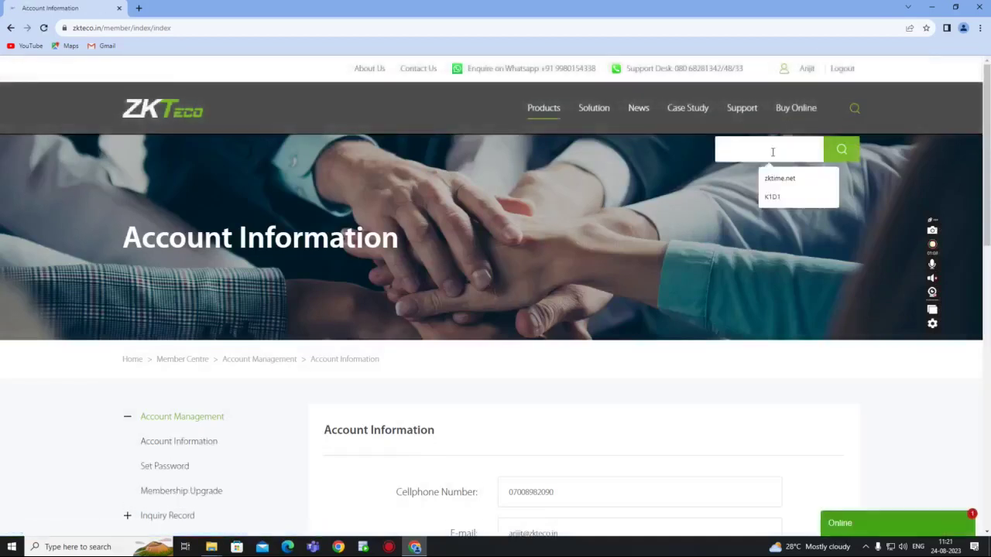
{"action": "left_click", "coordinate": [772, 180]}
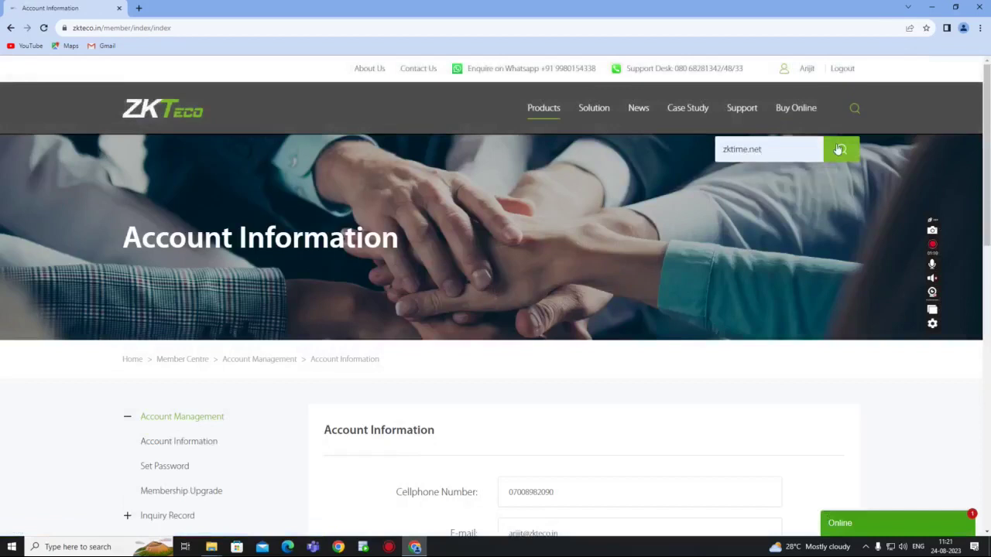
{"action": "left_click", "coordinate": [841, 148]}
{"action": "scroll", "coordinate": [326, 293], "scroll_direction": "down", "scroll_amount": 1}
{"action": "scroll", "coordinate": [326, 293], "scroll_direction": "down", "scroll_amount": 1}
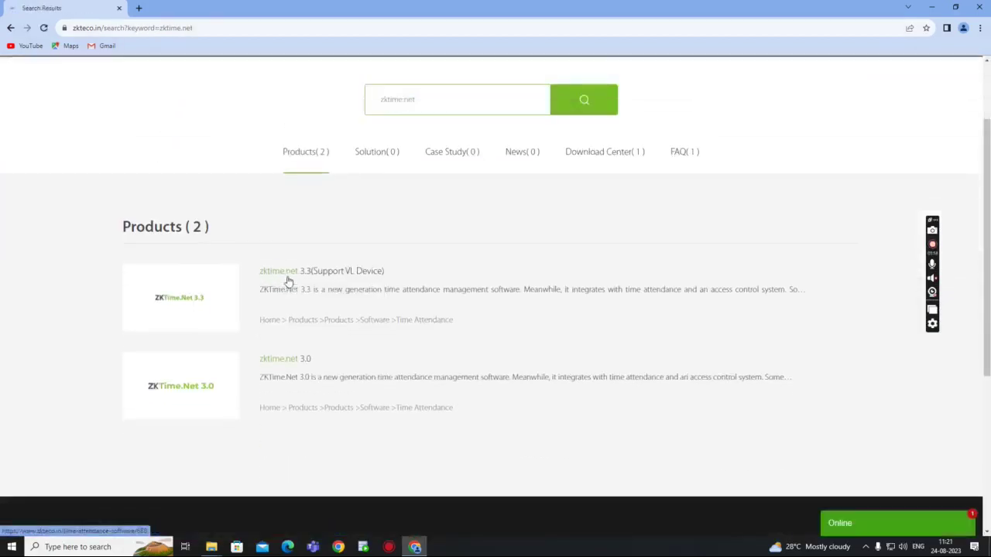
- From the ZKTime.Net 3.3 product page, download ZKTime.Net_3.3.1.1_Asia zip and check its progress
{"action": "left_click", "coordinate": [294, 279]}
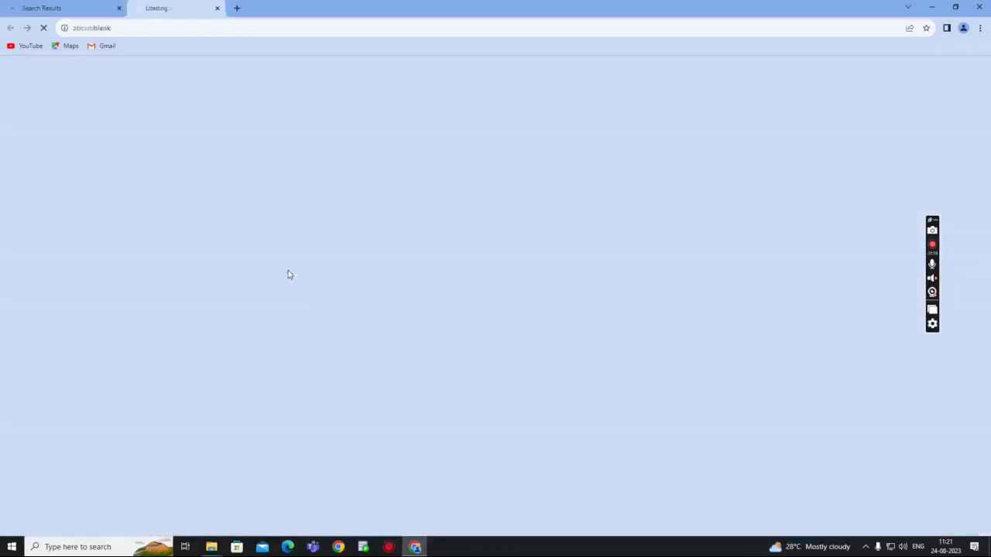
{"action": "scroll", "coordinate": [461, 286], "scroll_direction": "down", "scroll_amount": 7}
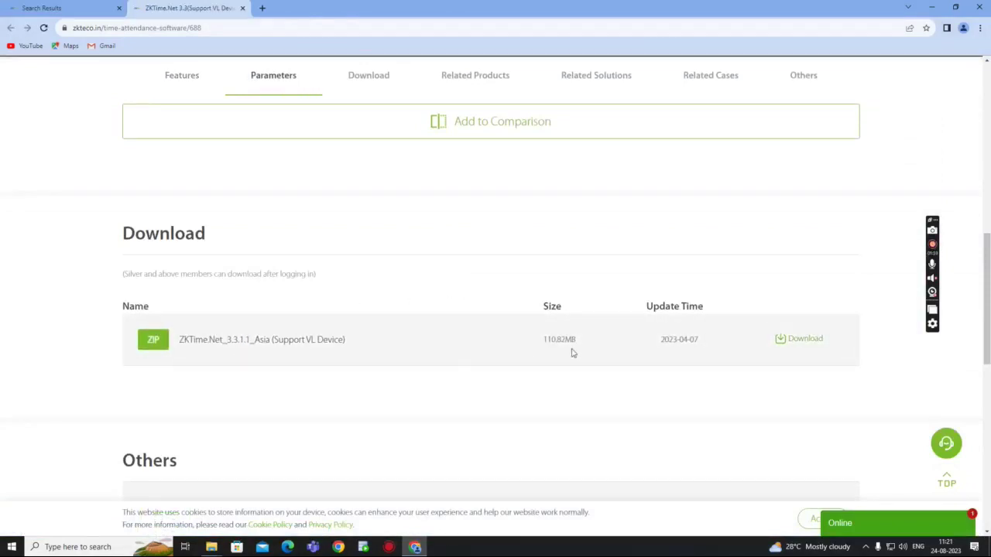
{"action": "left_click", "coordinate": [783, 342]}
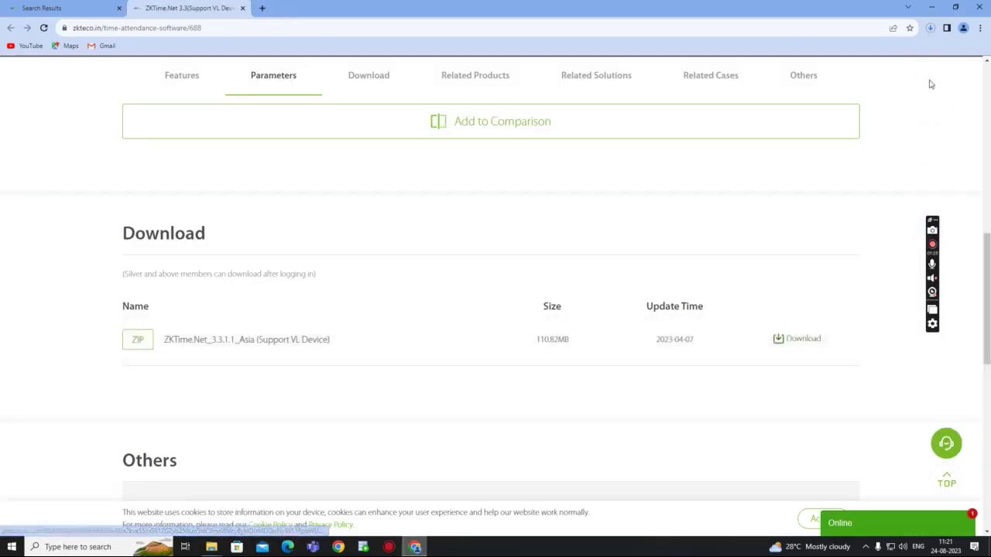
{"action": "left_click", "coordinate": [930, 30]}
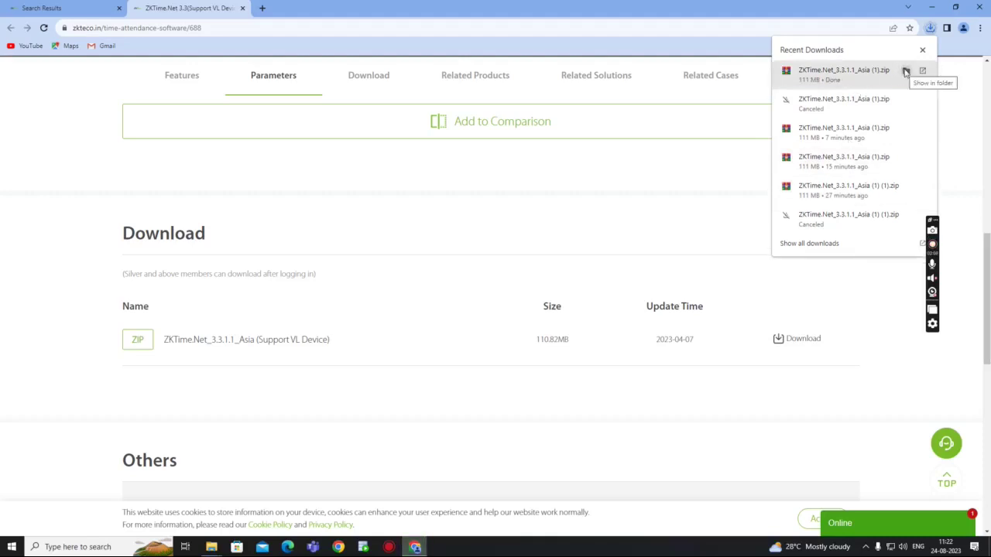
- Extract the downloaded ZKTime.Net_3.3.1.1_Asia (1) zip into its own folder
{"action": "left_click", "coordinate": [906, 71]}
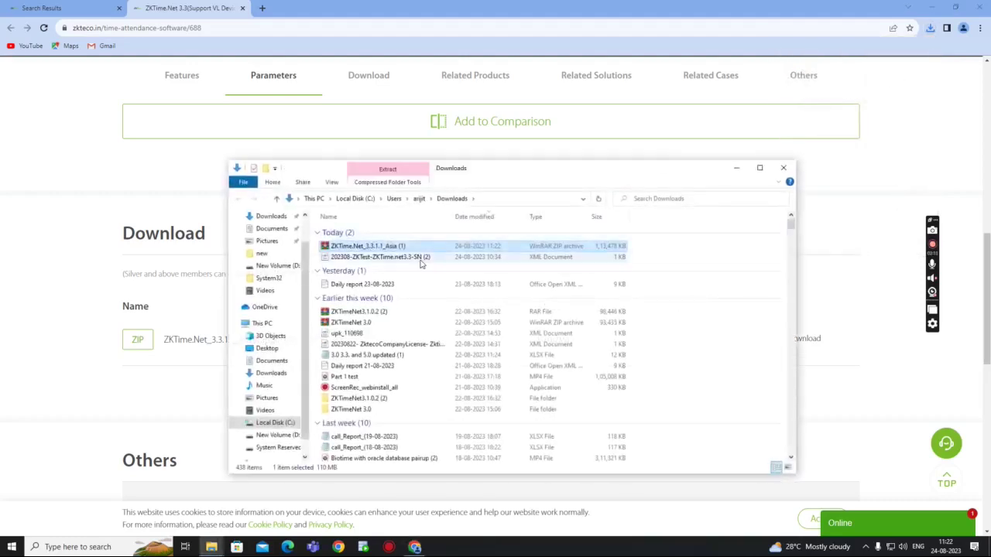
{"action": "right_click", "coordinate": [399, 250]}
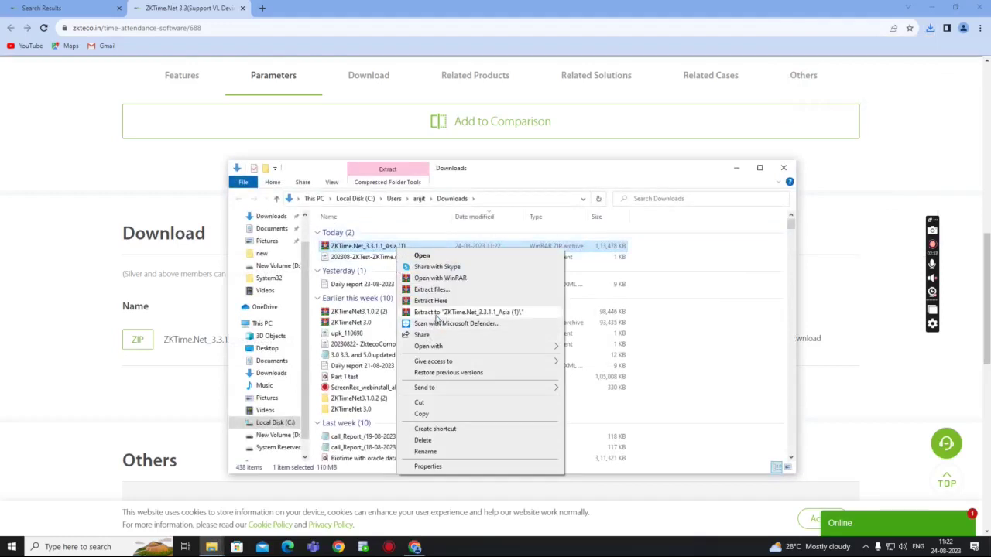
{"action": "left_click", "coordinate": [436, 313]}
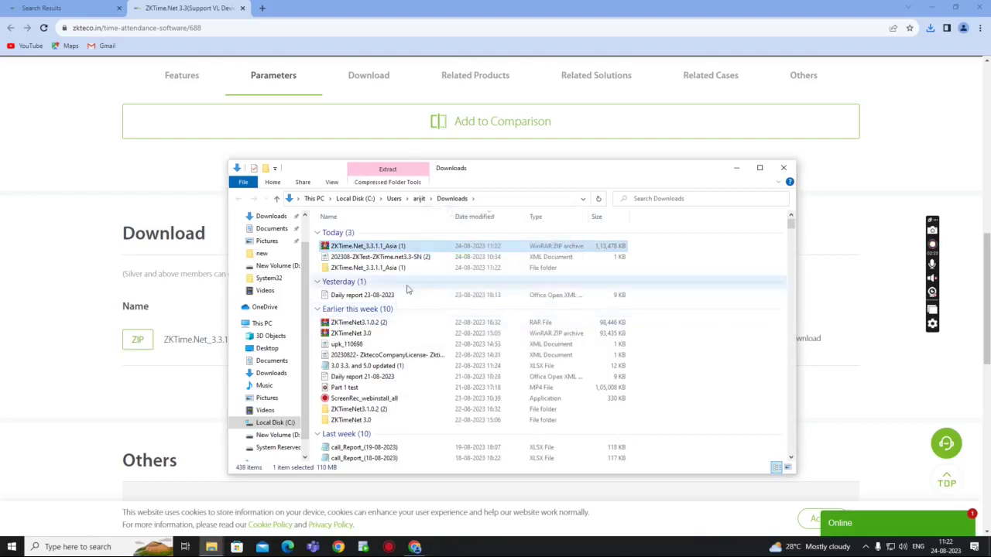
- Run Setup from the extracted folder, approving the UAC prompt
{"action": "double_click", "coordinate": [370, 268]}
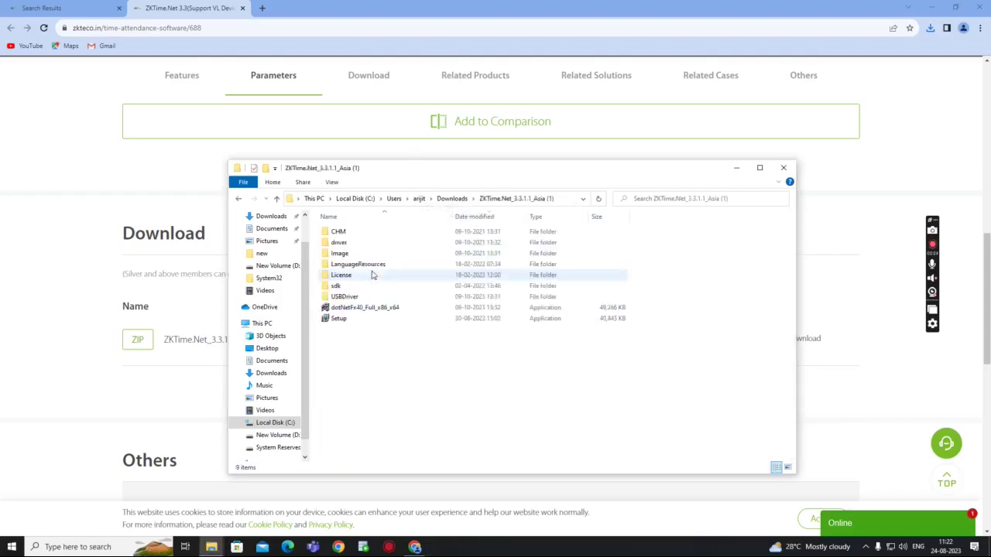
{"action": "left_click", "coordinate": [337, 321]}
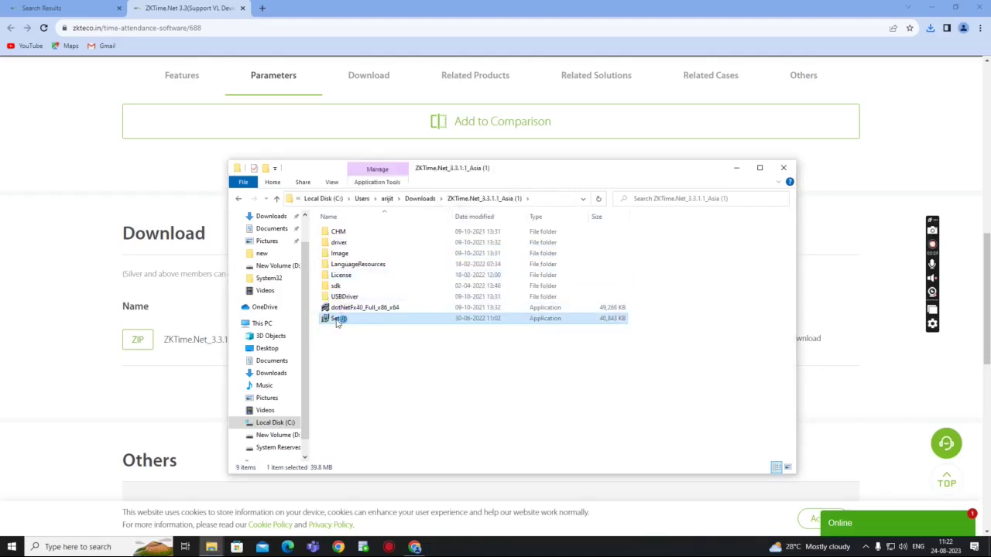
{"action": "double_click", "coordinate": [337, 321]}
{"action": "left_click", "coordinate": [427, 343]}
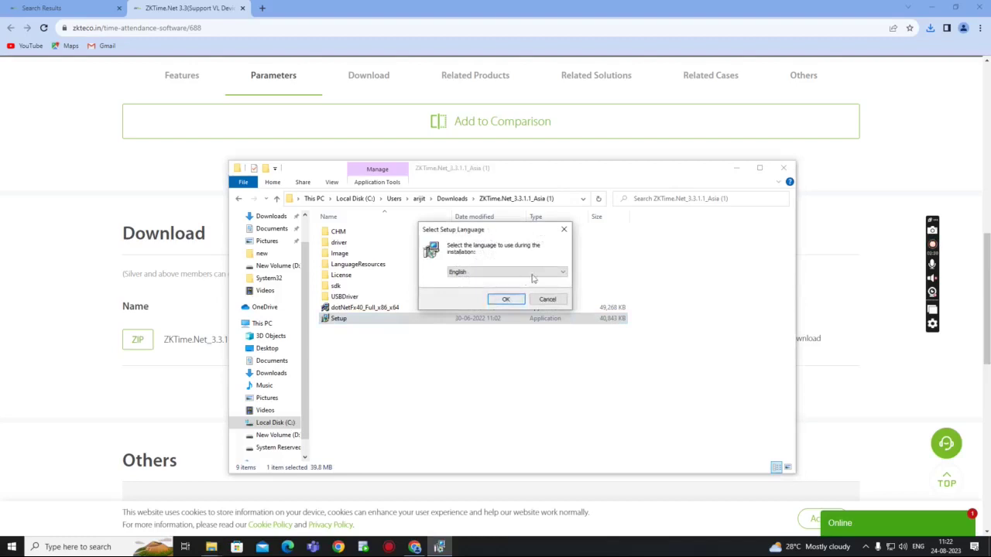
- Keep English as the setup language and acknowledge the old license warning
{"action": "left_click", "coordinate": [563, 273]}
{"action": "left_click", "coordinate": [562, 275]}
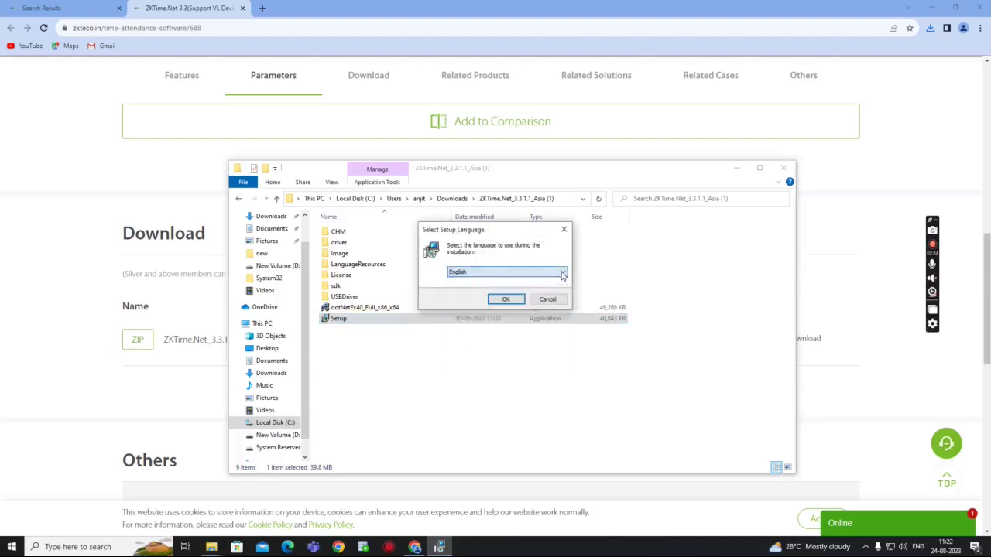
{"action": "left_click", "coordinate": [505, 300]}
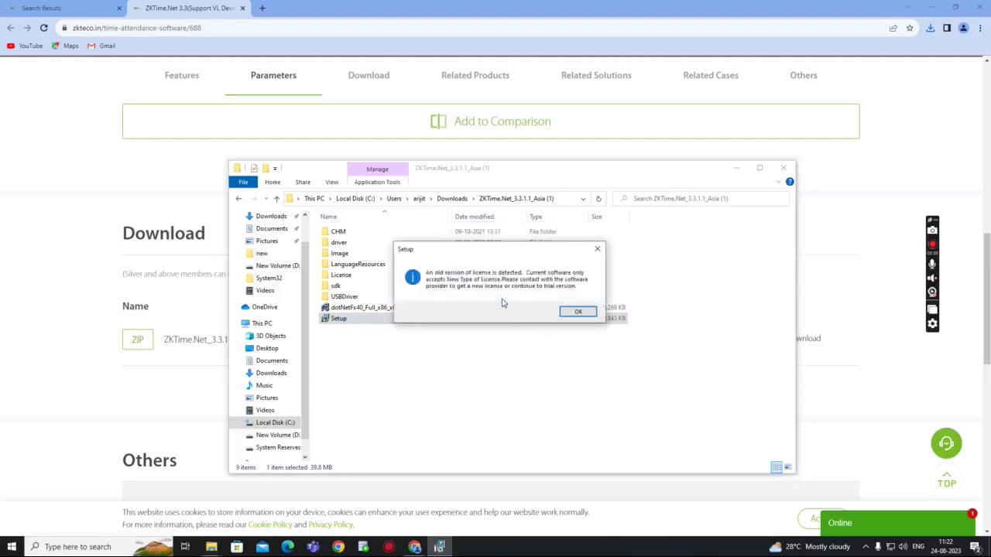
{"action": "left_click", "coordinate": [573, 314]}
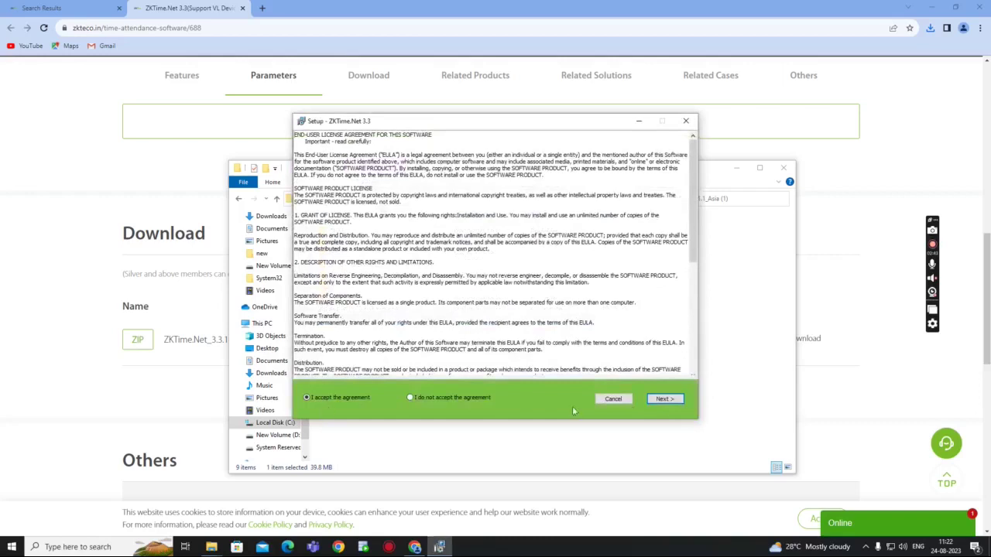
- Accept the license and install with default folder, components and Start Menu folder, then finish
{"action": "left_click", "coordinate": [664, 399]}
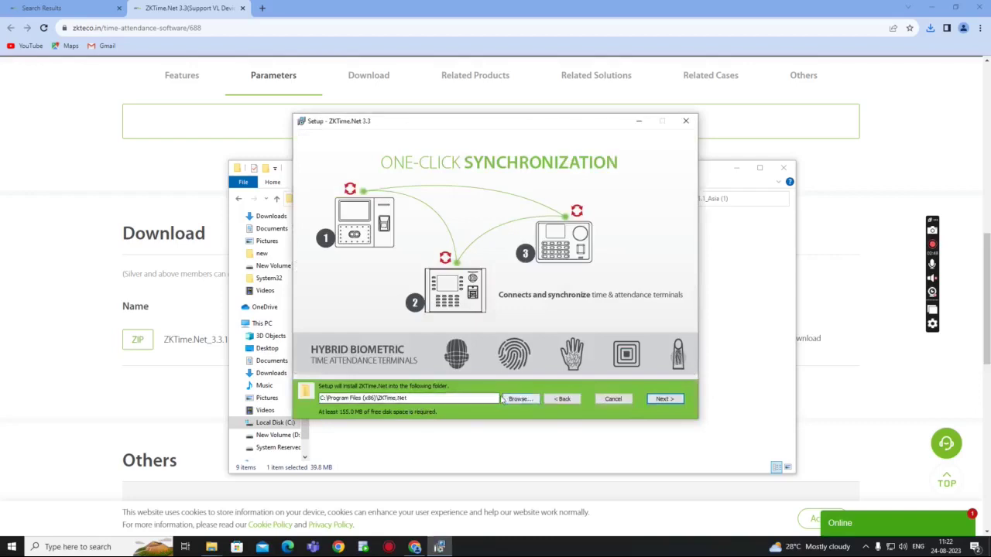
{"action": "left_click", "coordinate": [666, 400]}
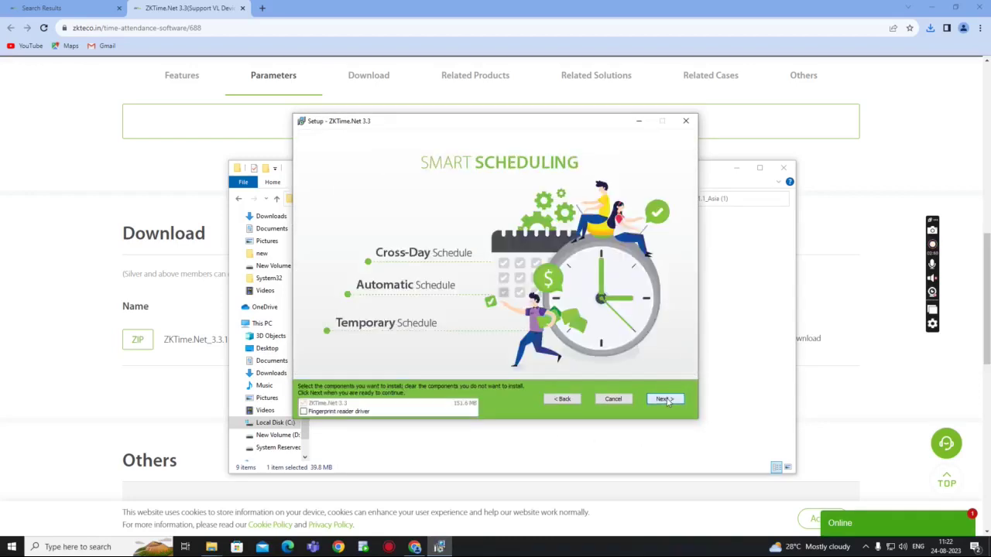
{"action": "left_click", "coordinate": [667, 401]}
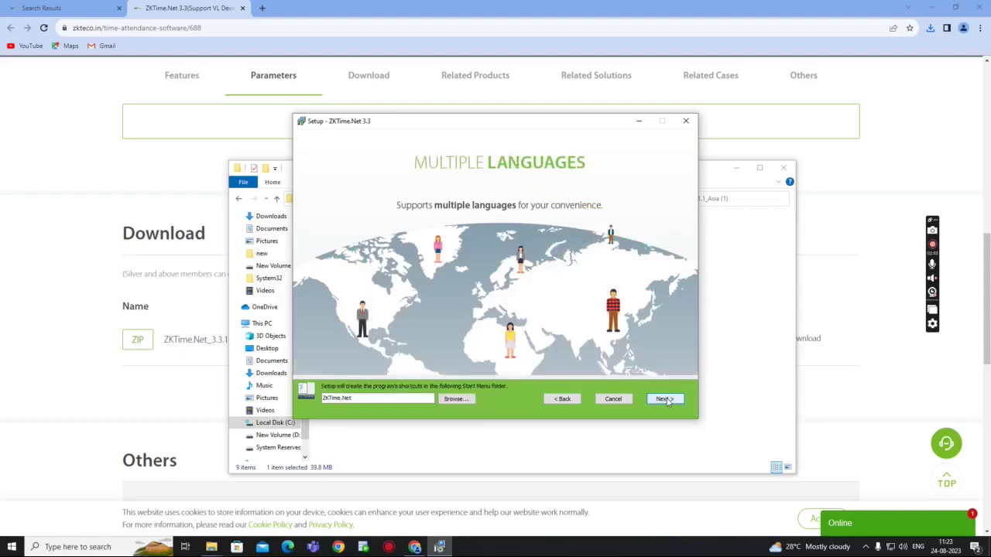
{"action": "left_click", "coordinate": [667, 401]}
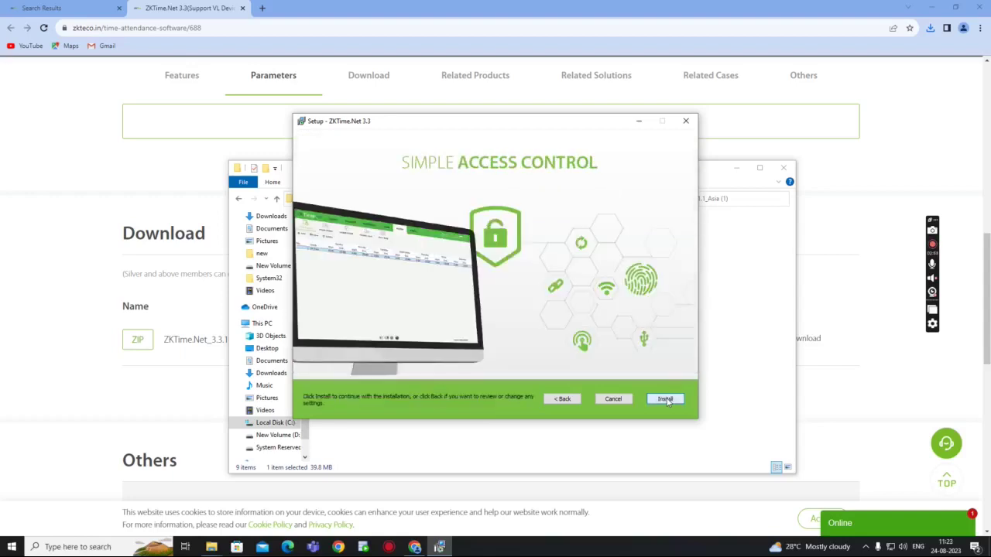
{"action": "left_click", "coordinate": [666, 399]}
{"action": "left_click", "coordinate": [666, 400]}
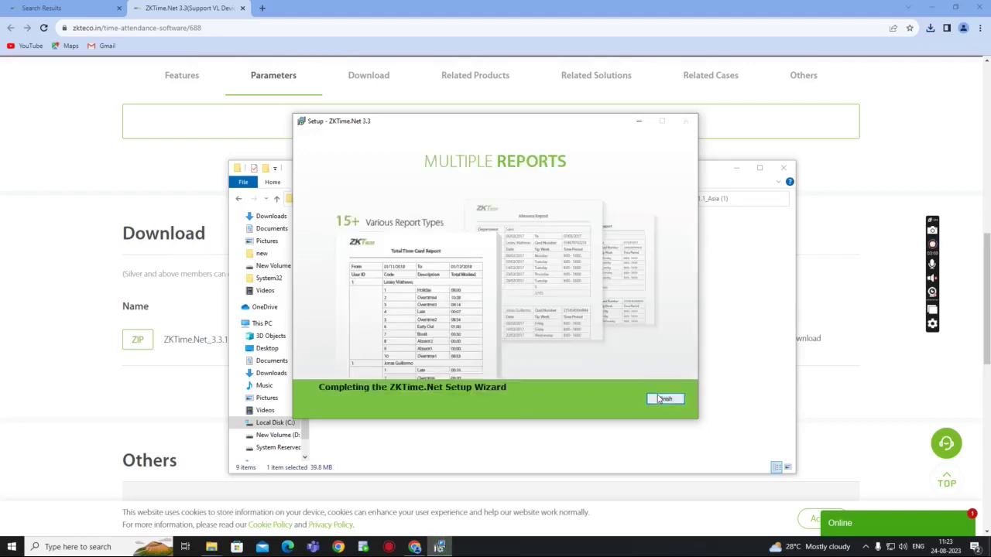
{"action": "left_click", "coordinate": [664, 400]}
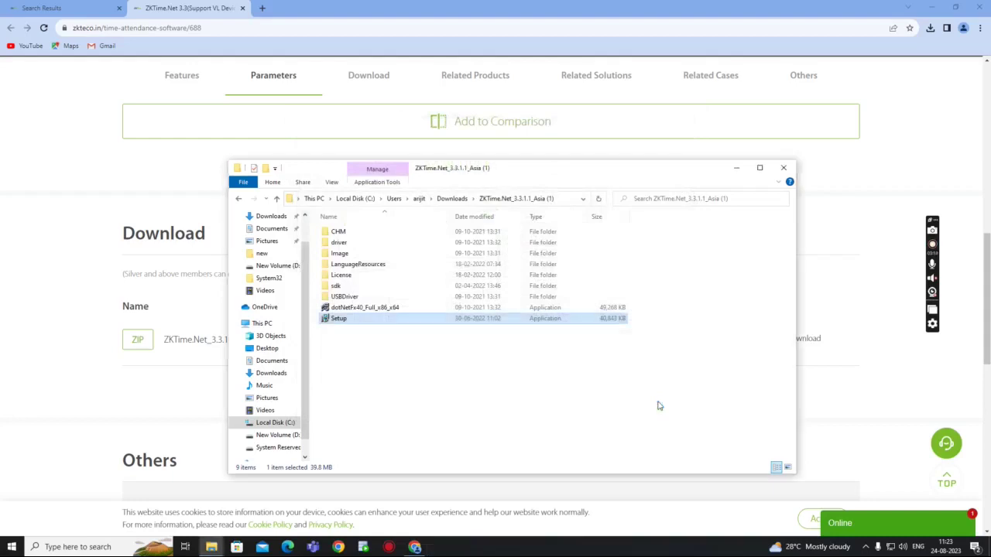
{"action": "left_click", "coordinate": [736, 168]}
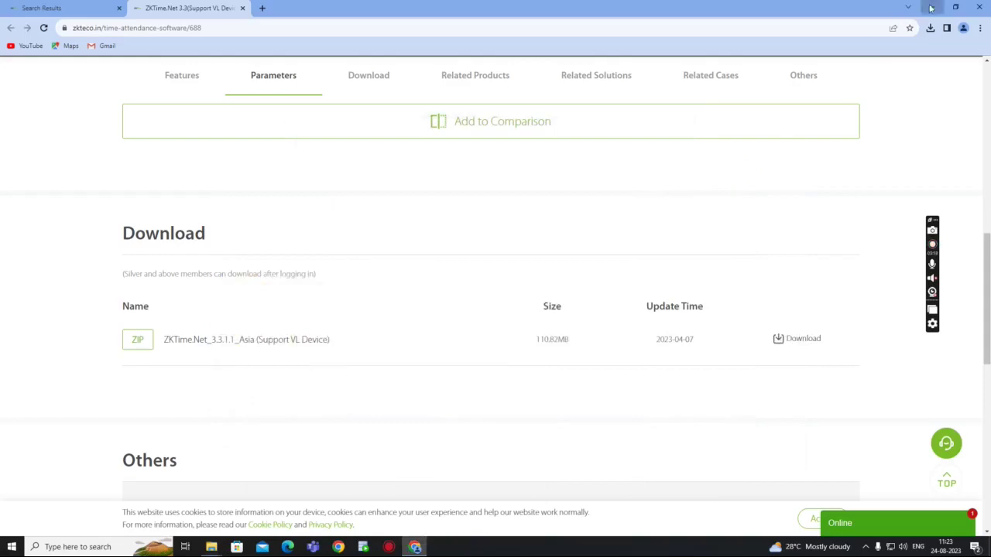
- Select the 3.3.1.2 update, download it, and start ZKTime.Net
{"action": "left_click", "coordinate": [931, 6]}
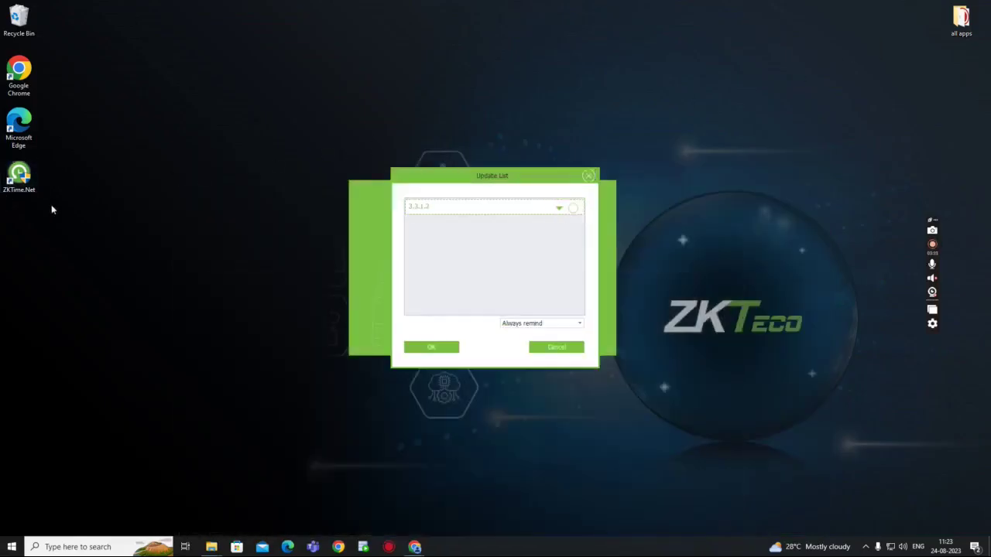
{"action": "left_click", "coordinate": [573, 208]}
{"action": "left_click", "coordinate": [438, 350]}
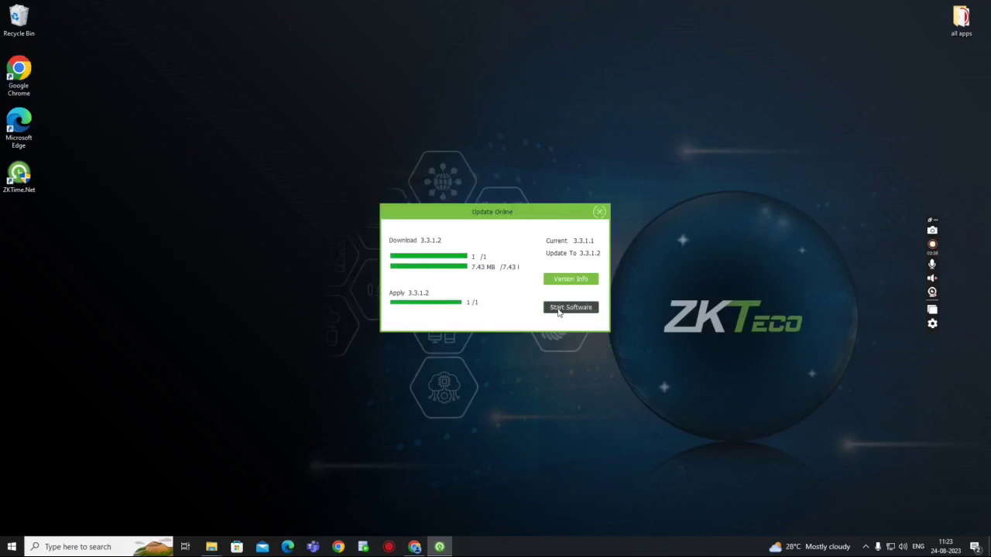
{"action": "left_click", "coordinate": [558, 309]}
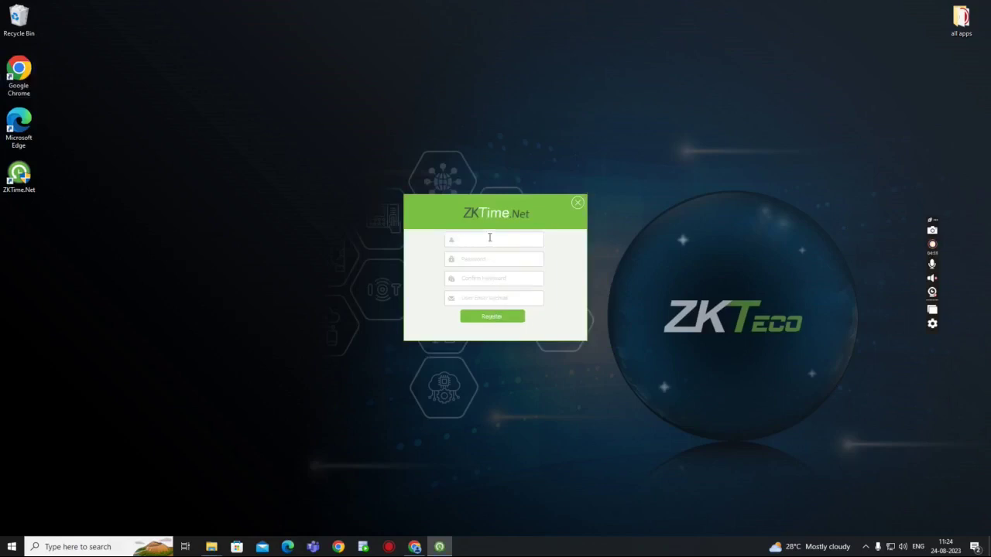
- Register username admin with a password, its confirmation and the user's contact e-mail
{"action": "type", "text": "admin"}
{"action": "key", "text": "Tab"}
{"action": "type", "text": "12345"}
{"action": "key", "text": "Tab"}
{"action": "type", "text": "1234"}
{"action": "left_click", "coordinate": [495, 299]}
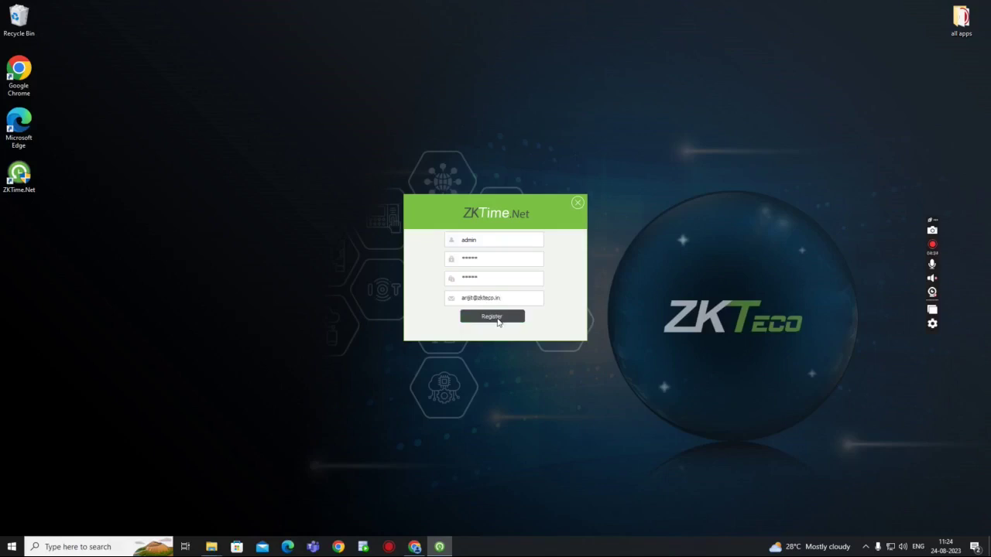
{"action": "left_click", "coordinate": [494, 317]}
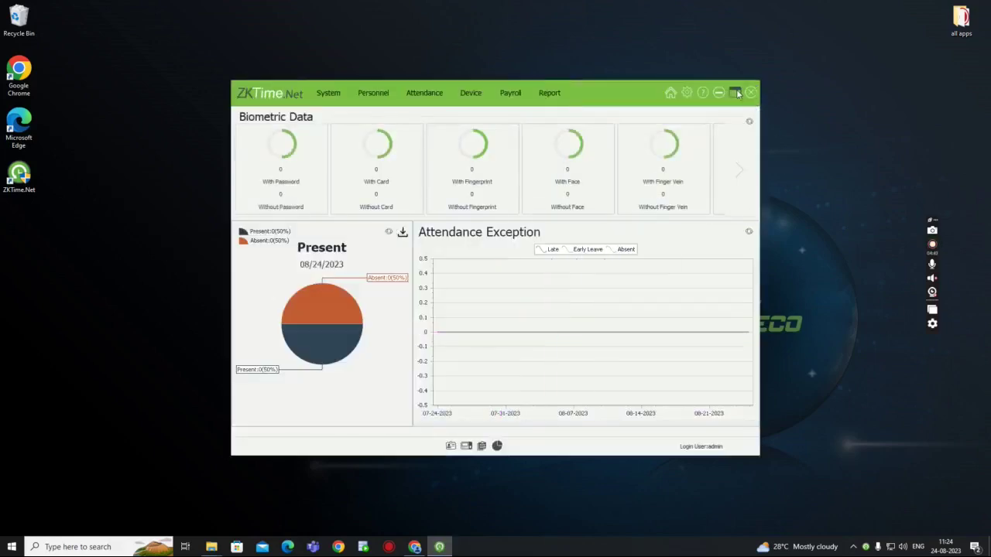
- Maximize the window, go to Home, and open License from the settings gear
{"action": "left_click", "coordinate": [736, 93]}
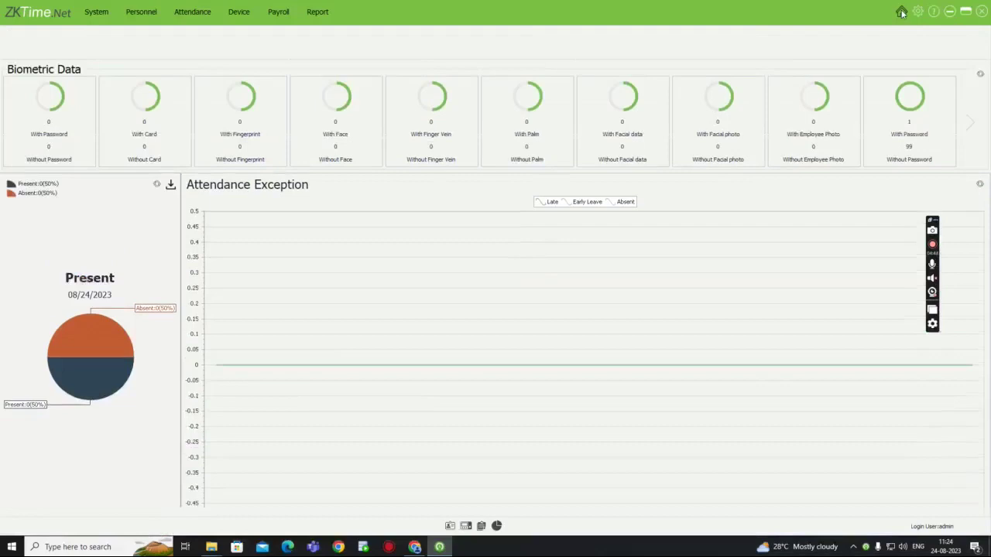
{"action": "left_click", "coordinate": [902, 13]}
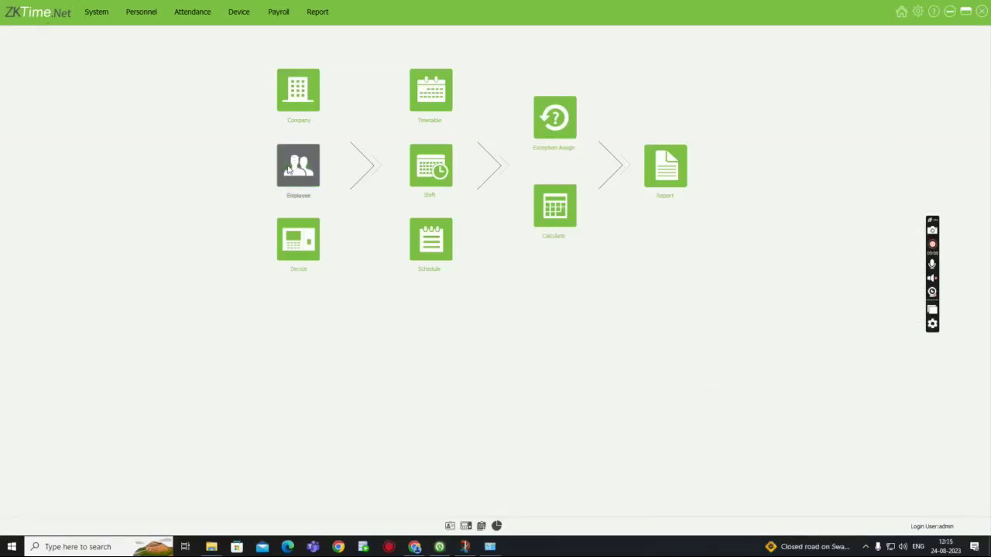
{"action": "left_click", "coordinate": [918, 13]}
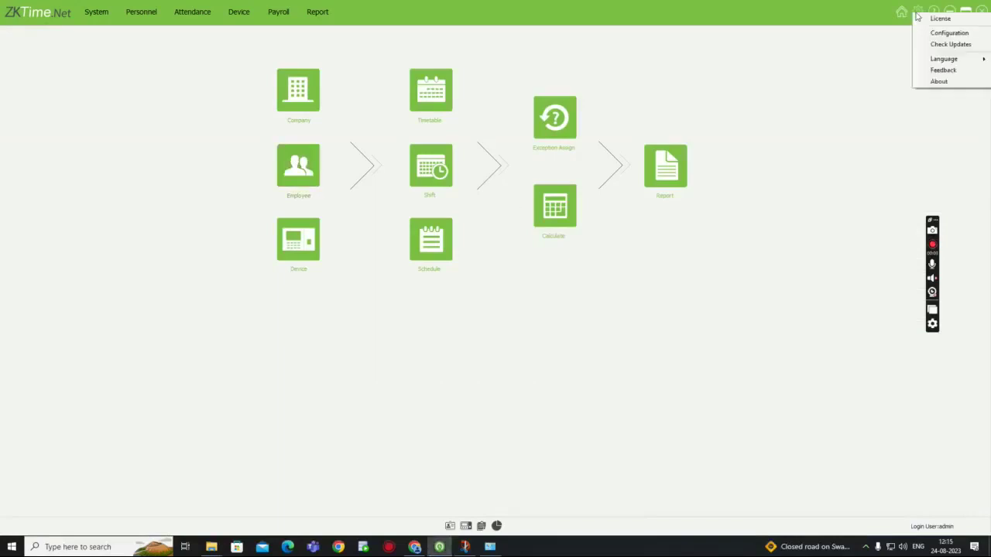
{"action": "left_click", "coordinate": [938, 18]}
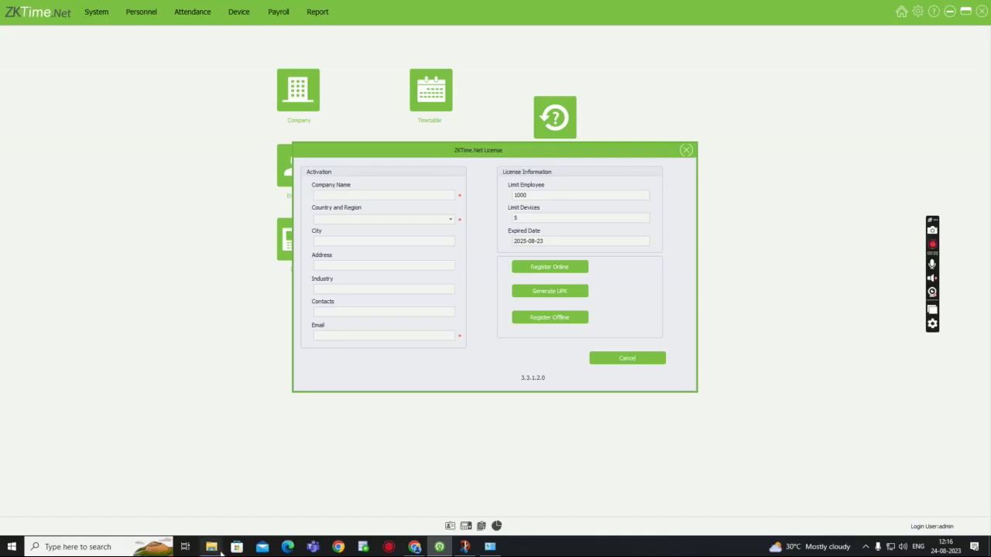
- Briefly view the Downloads folder window, then return to the license form
{"action": "mouse_move", "coordinate": [221, 550]}
{"action": "left_click", "coordinate": [192, 494]}
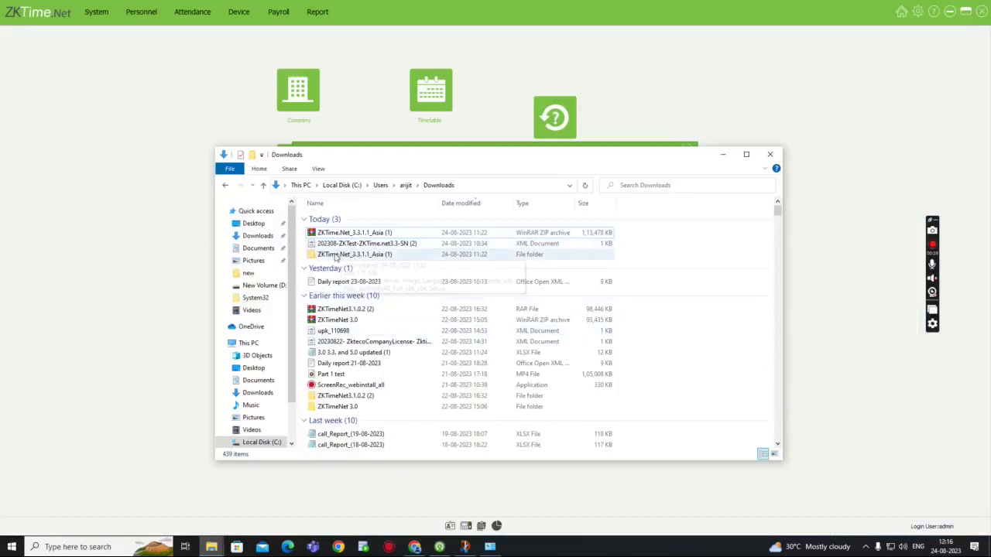
{"action": "left_click", "coordinate": [723, 155]}
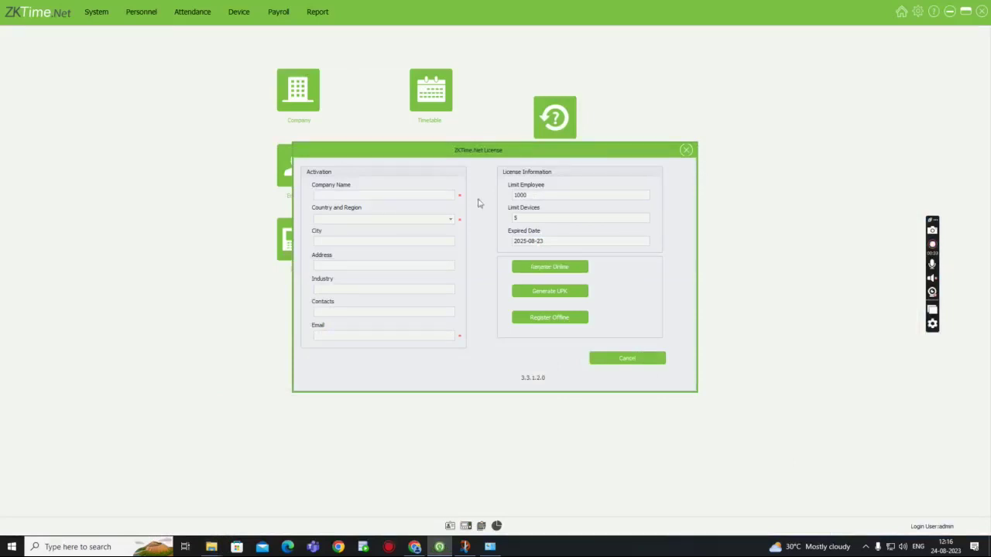
- Enter company name alteco, choose India as the country, and type a contact e-mail
{"action": "left_click", "coordinate": [407, 194]}
{"action": "type", "text": "alteco"}
{"action": "left_click", "coordinate": [410, 220]}
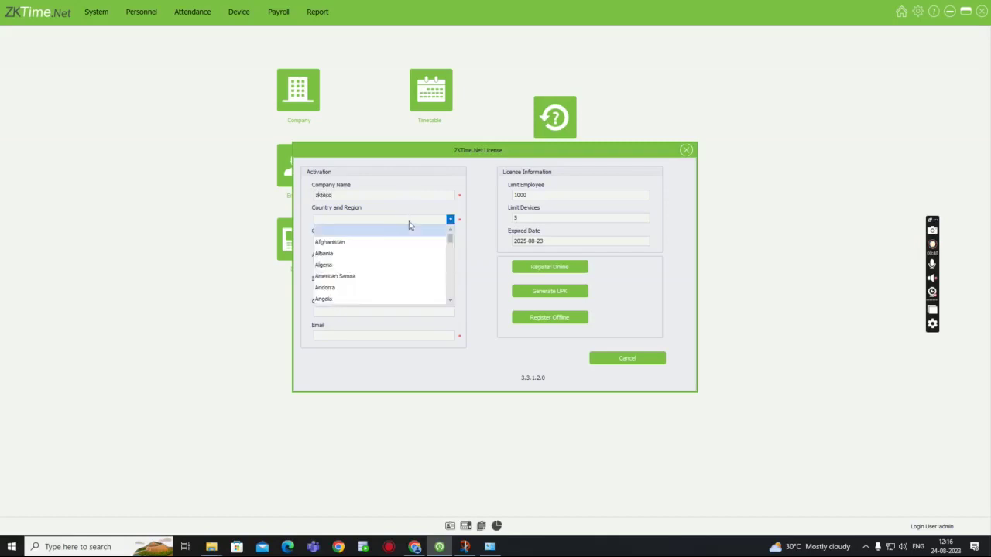
{"action": "scroll", "coordinate": [405, 238], "scroll_direction": "down", "scroll_amount": 5}
{"action": "scroll", "coordinate": [406, 241], "scroll_direction": "down", "scroll_amount": 20}
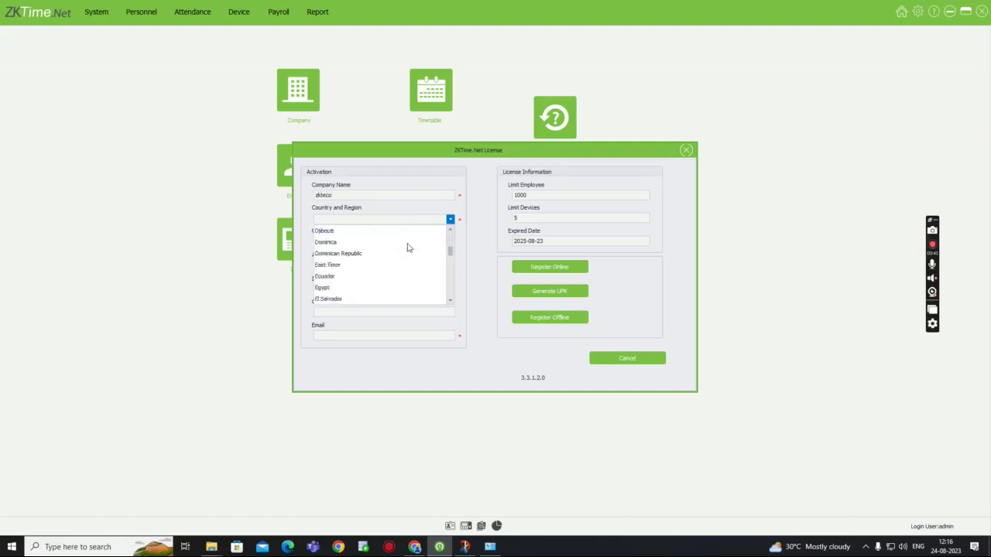
{"action": "scroll", "coordinate": [409, 248], "scroll_direction": "down", "scroll_amount": 1}
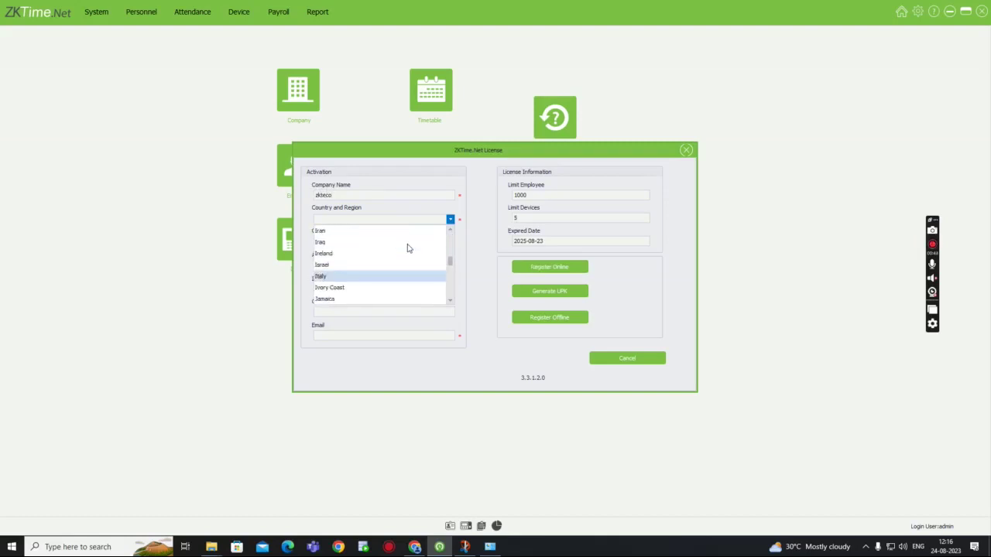
{"action": "scroll", "coordinate": [363, 239], "scroll_direction": "up", "scroll_amount": 2}
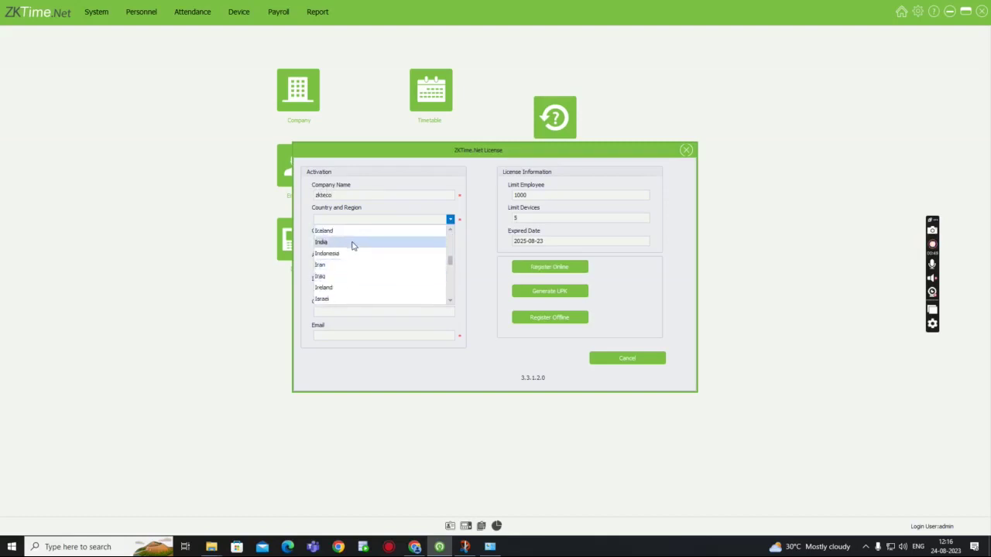
{"action": "left_click", "coordinate": [353, 243]}
{"action": "left_click", "coordinate": [353, 339]}
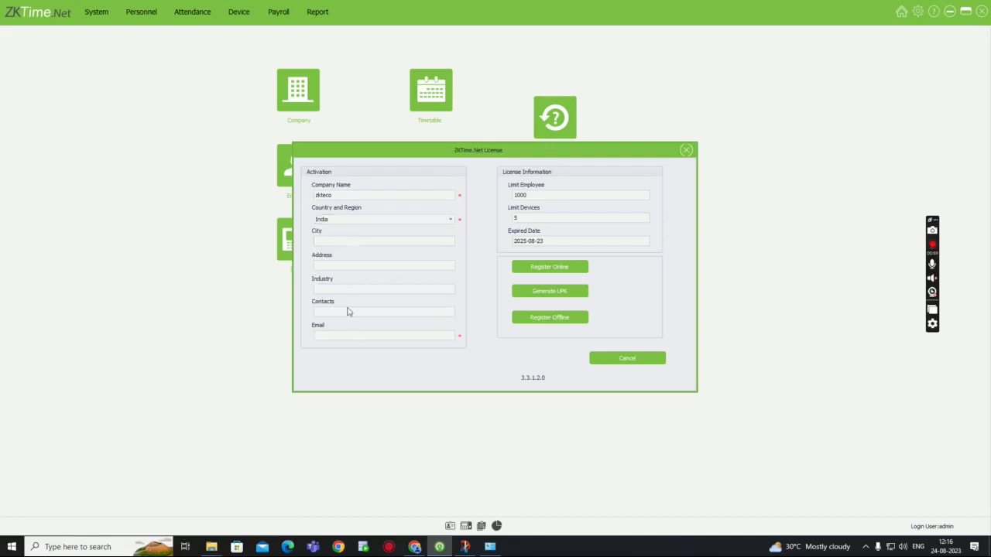
- Register online with the SN XML file from Downloads and dismiss the Permission Allowed message
{"action": "left_click", "coordinate": [519, 270]}
{"action": "left_click", "coordinate": [486, 232]}
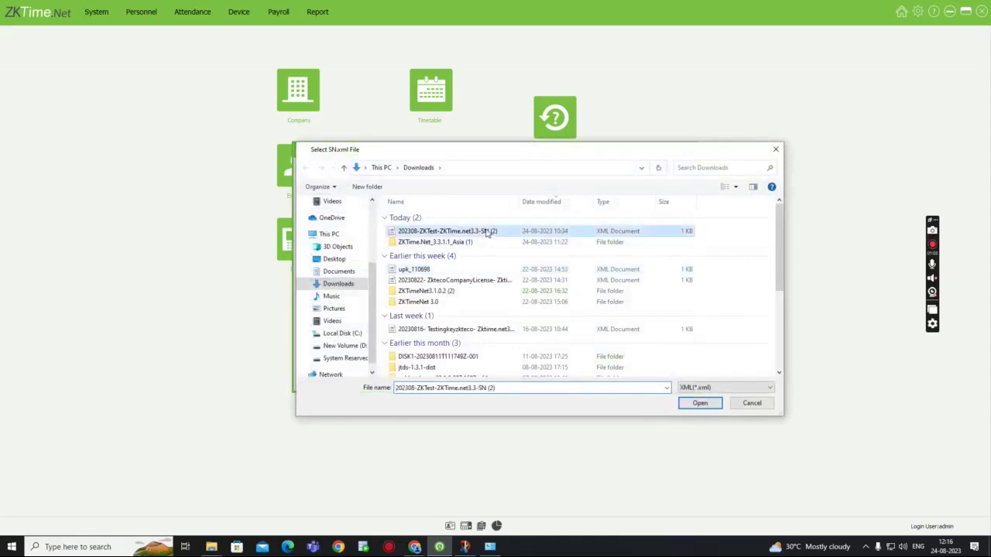
{"action": "left_click", "coordinate": [688, 404]}
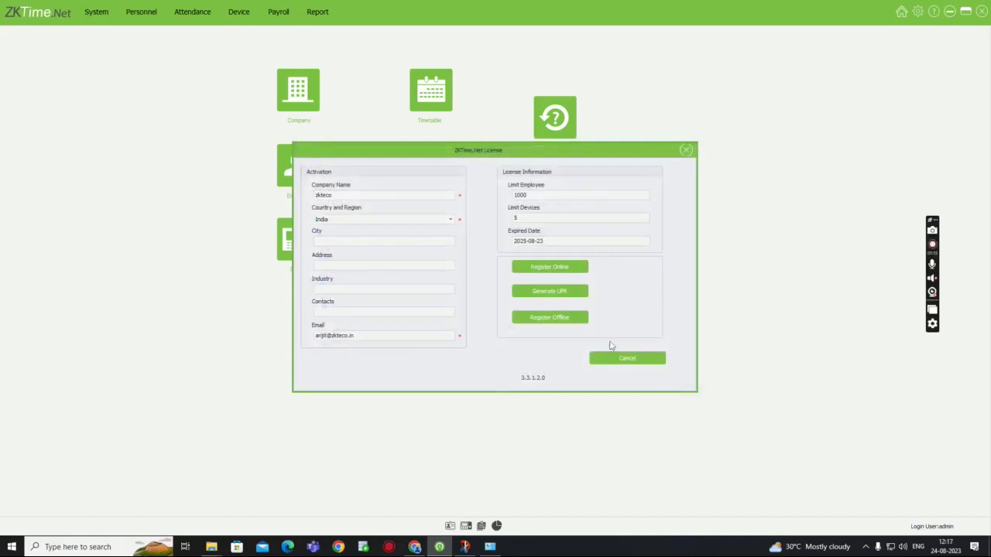
{"action": "left_click", "coordinate": [571, 268]}
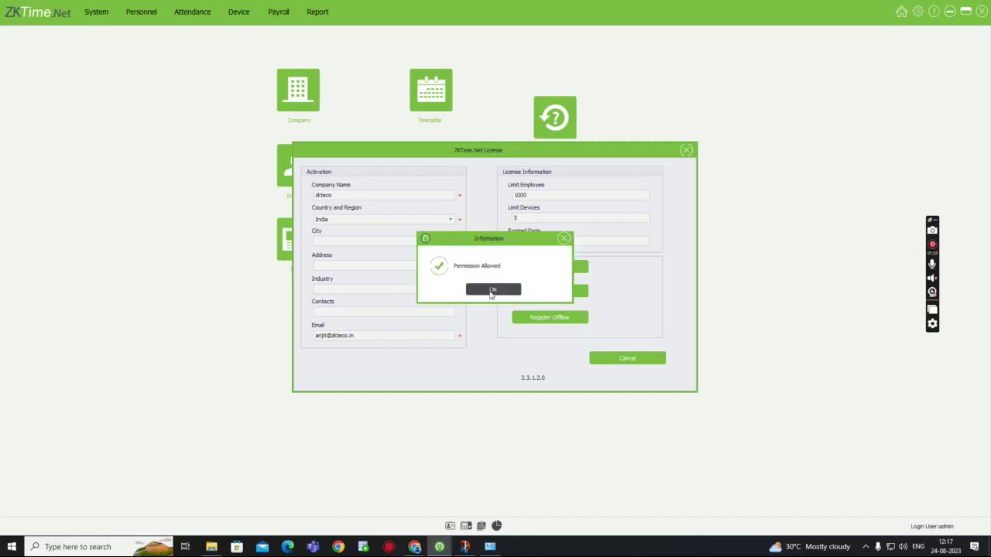
{"action": "left_click", "coordinate": [492, 293]}
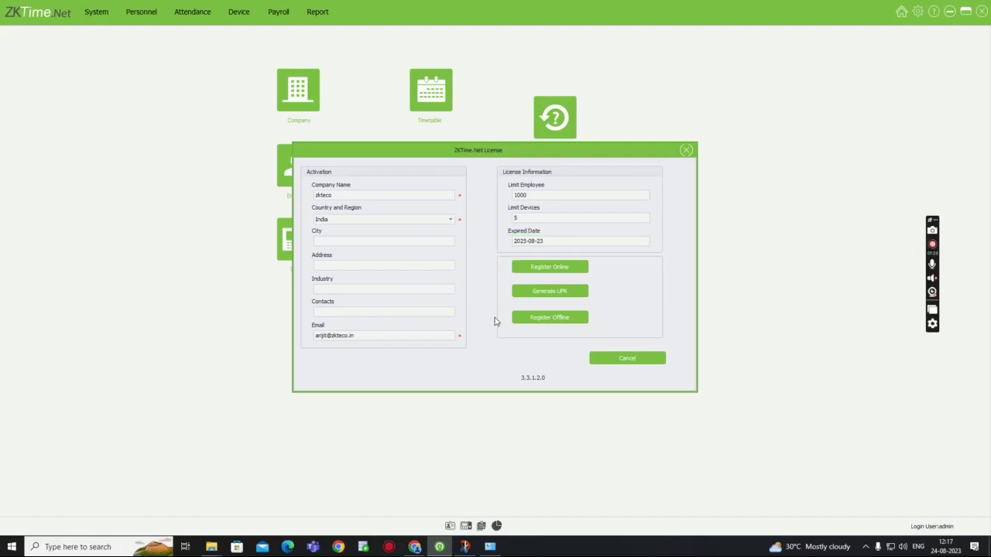
{"action": "left_click", "coordinate": [564, 295]}
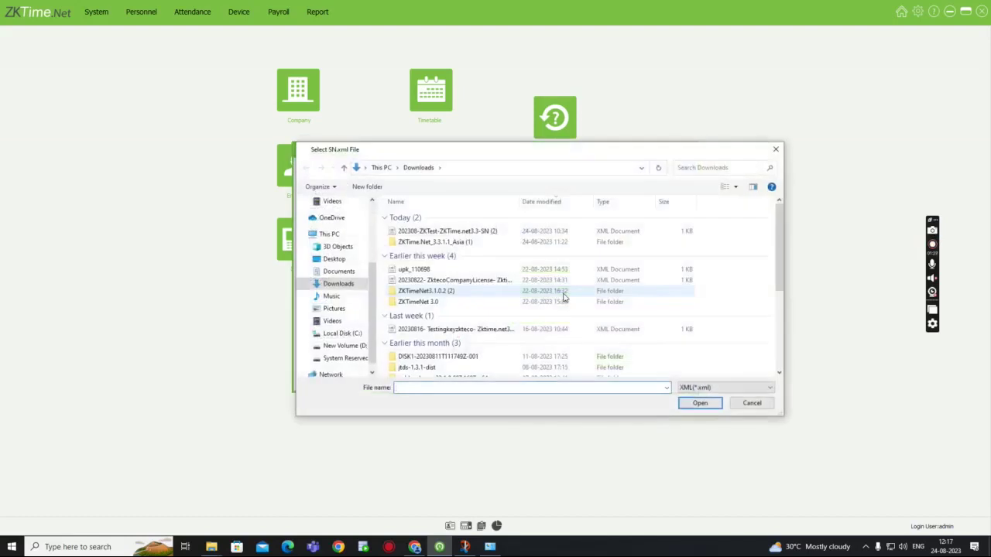
{"action": "left_click", "coordinate": [697, 402]}
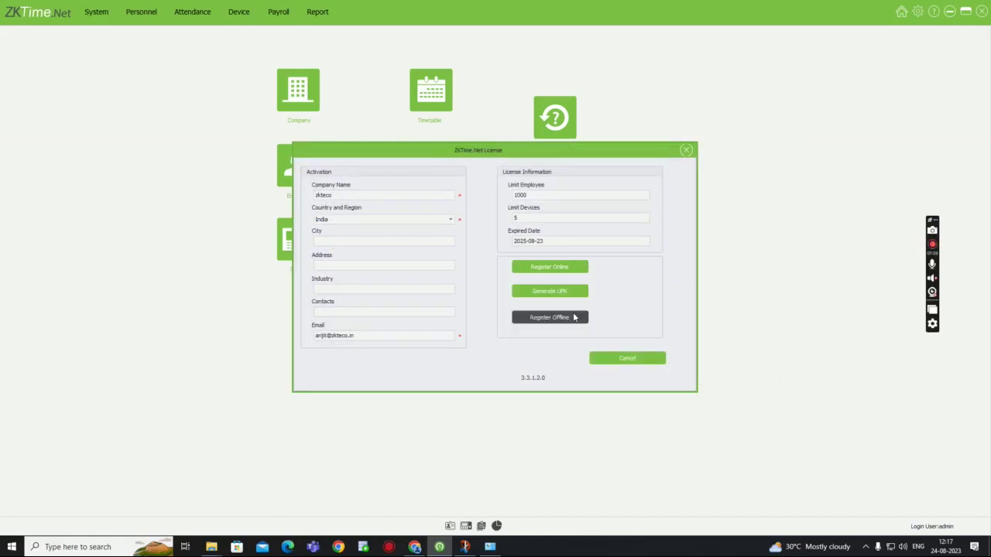
{"action": "left_click", "coordinate": [573, 318]}
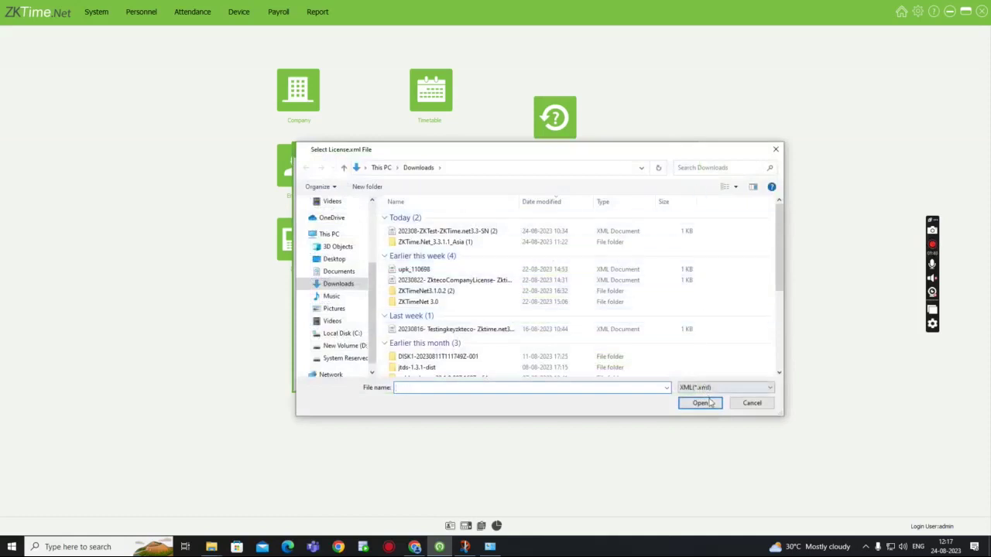
{"action": "left_click", "coordinate": [775, 148]}
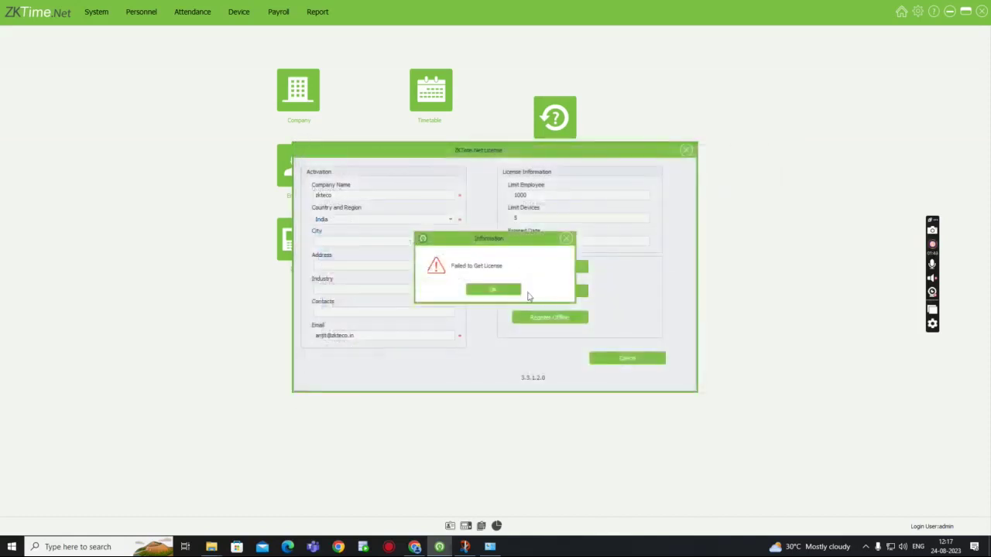
{"action": "left_click", "coordinate": [568, 238]}
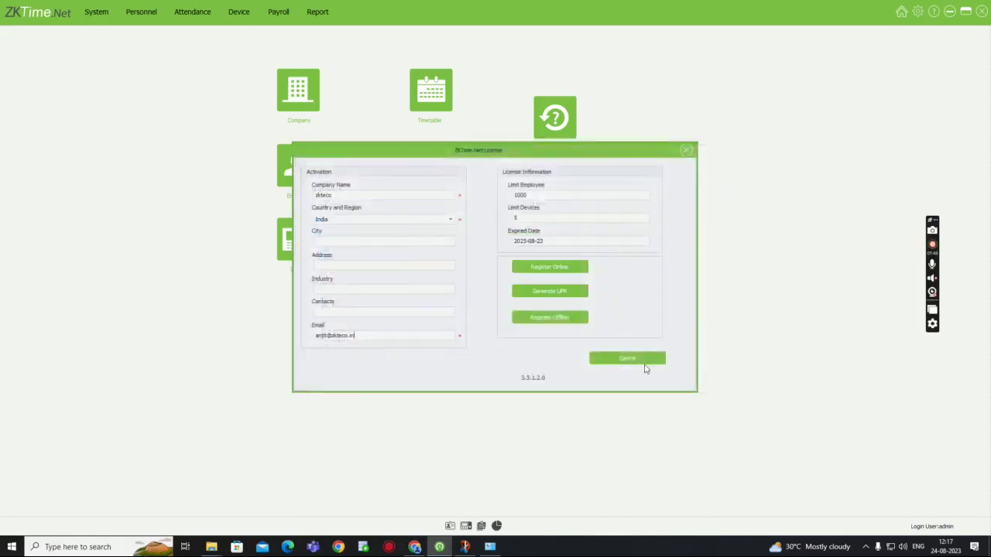